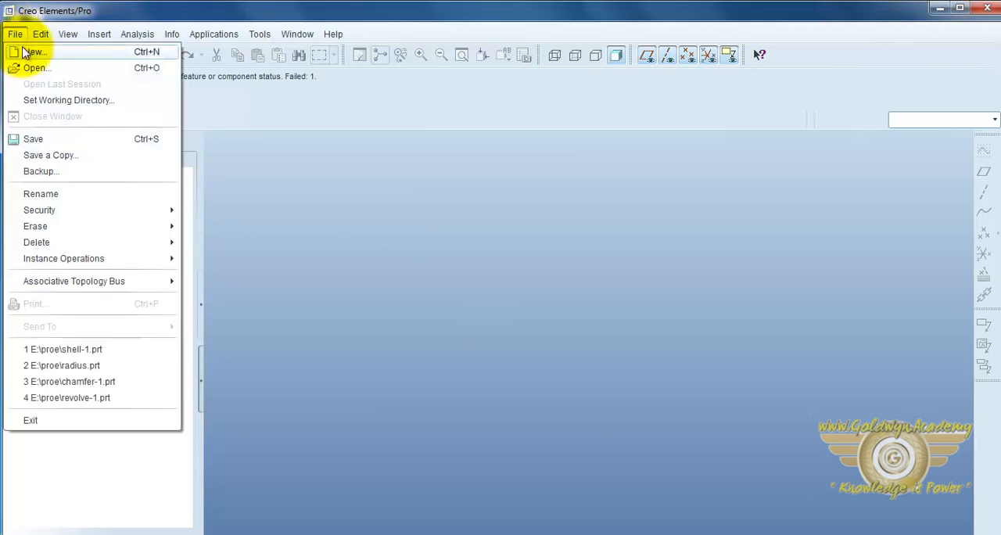
Step: Create a new solid part from the default template and open an extrusion sketch on the FRONT plane
click(29, 53)
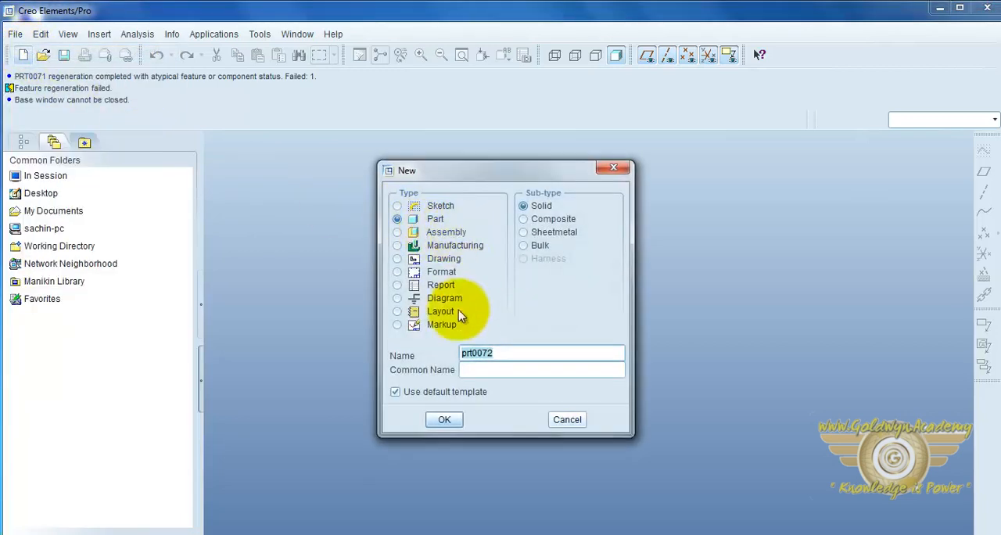
click(444, 419)
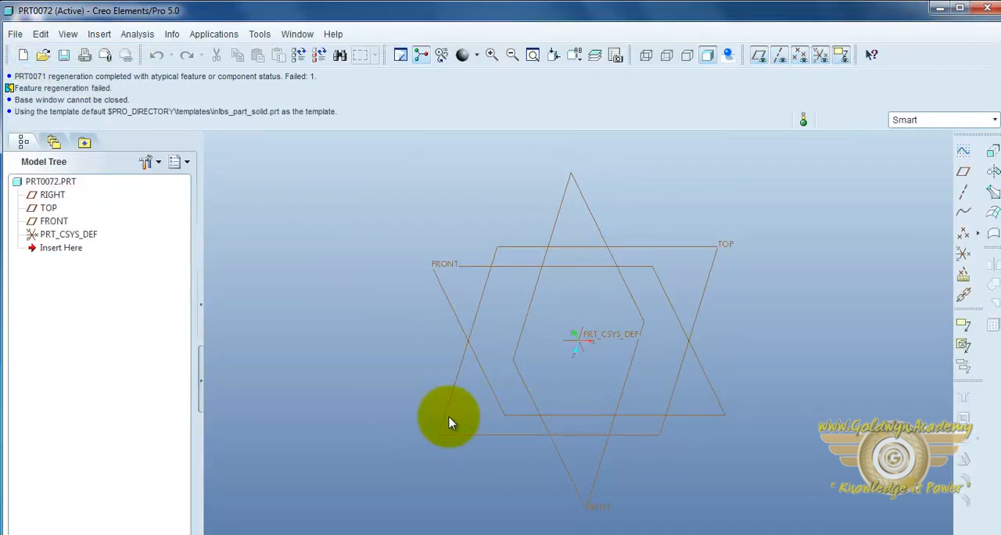
click(991, 155)
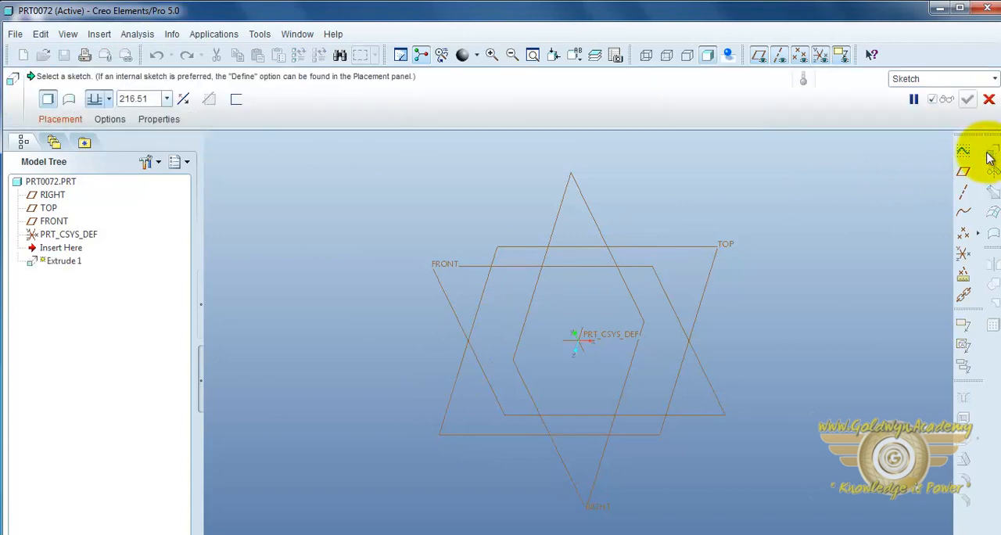
click(69, 118)
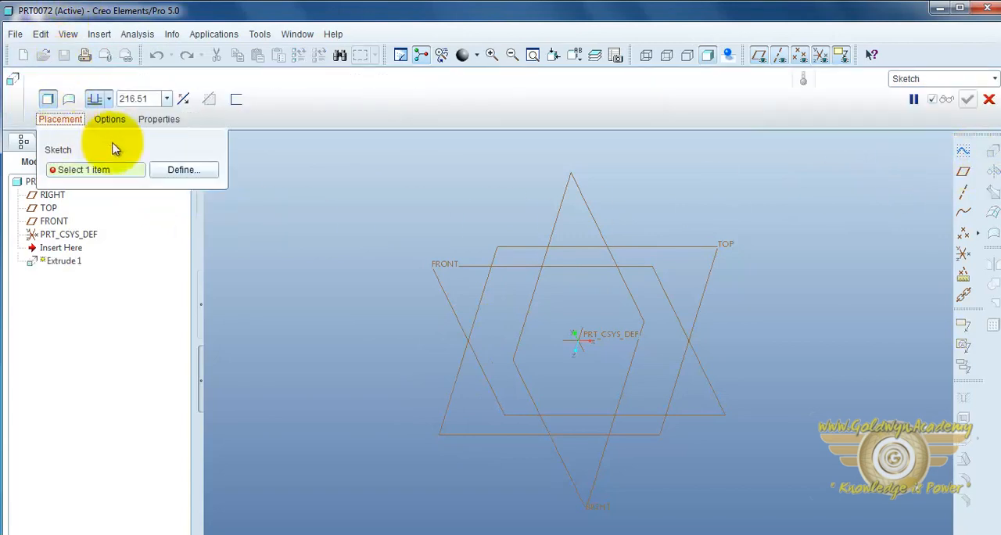
click(172, 168)
click(443, 269)
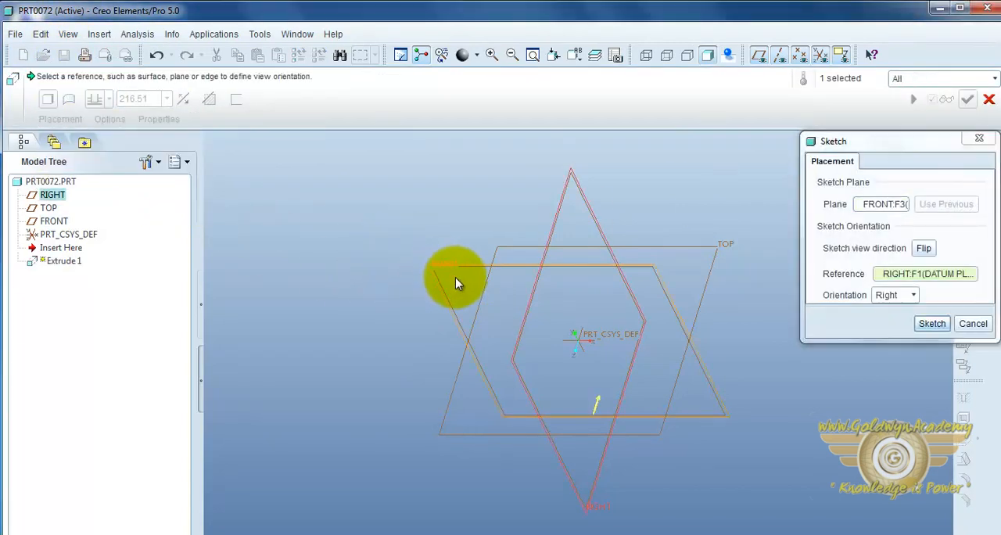
click(932, 324)
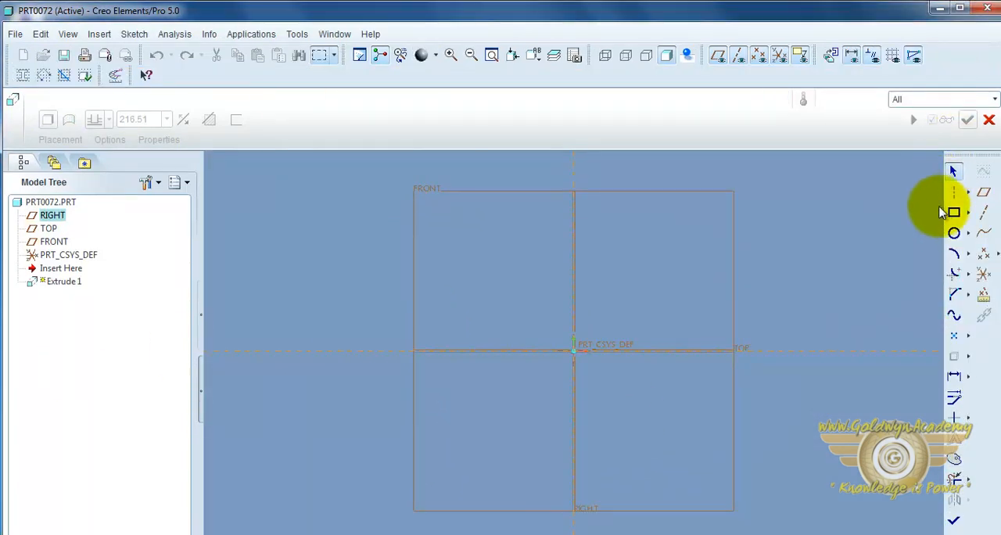
Step: Sketch a square enclosing the origin as the extrusion profile and finish the sketch
click(954, 213)
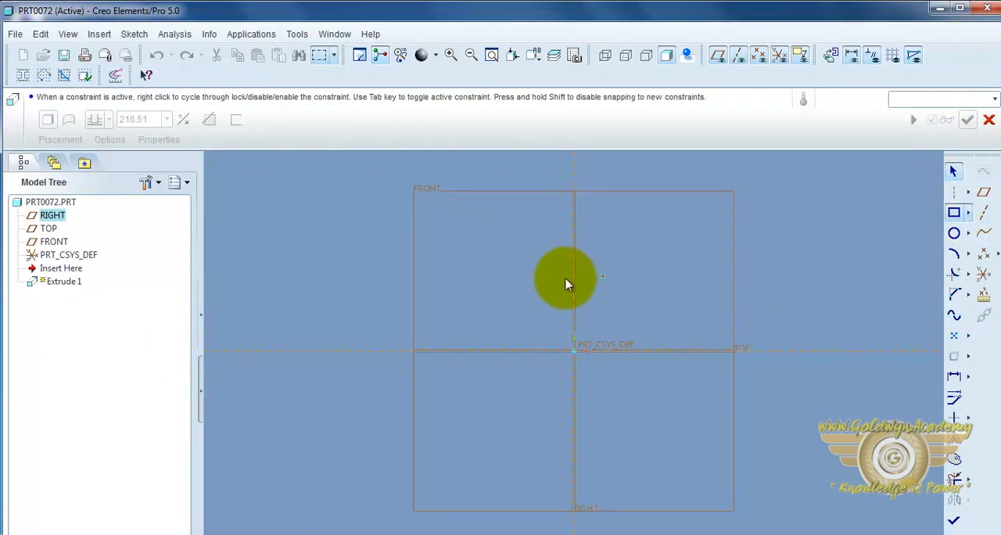
click(482, 270)
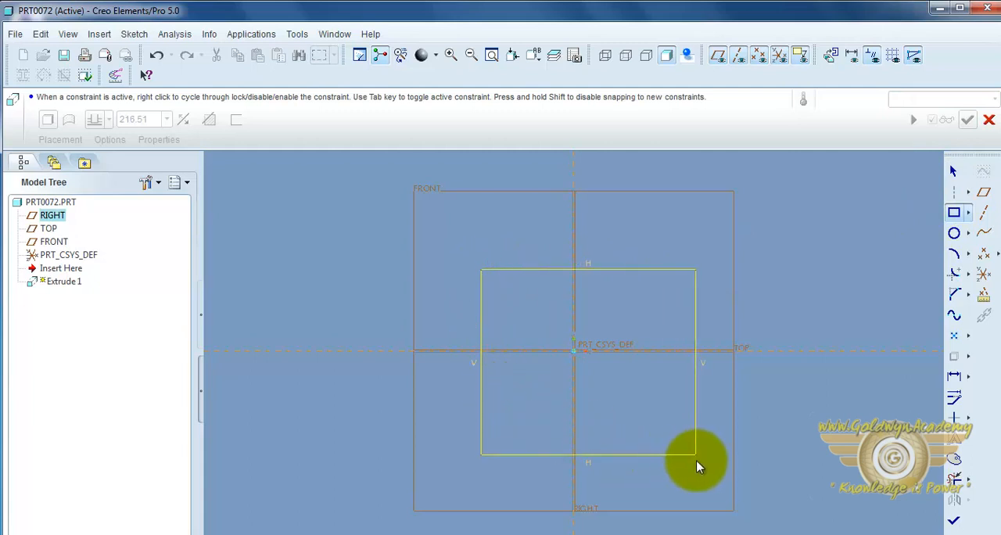
click(695, 483)
middle_click(783, 465)
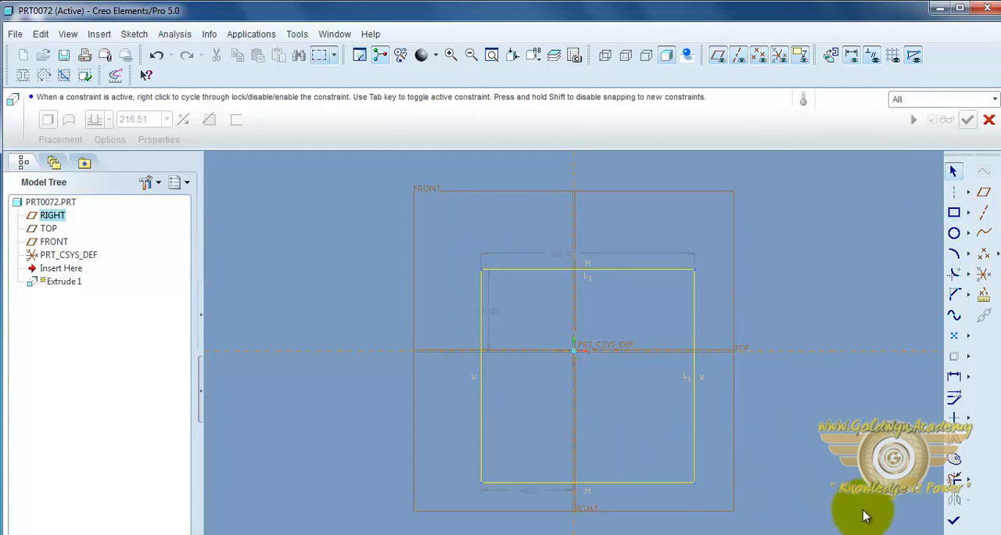
click(954, 520)
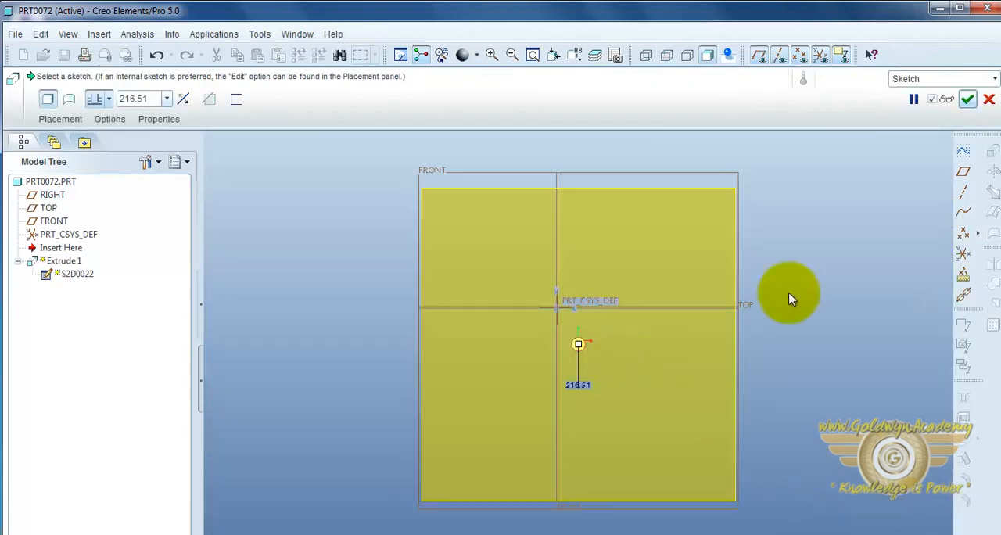
Step: Set the extrusion depth to 80 and complete the solid block
mouse_move(790, 297)
middle_down()
mouse_move(834, 320)
mouse_move(760, 335)
mouse_move(756, 359)
middle_up()
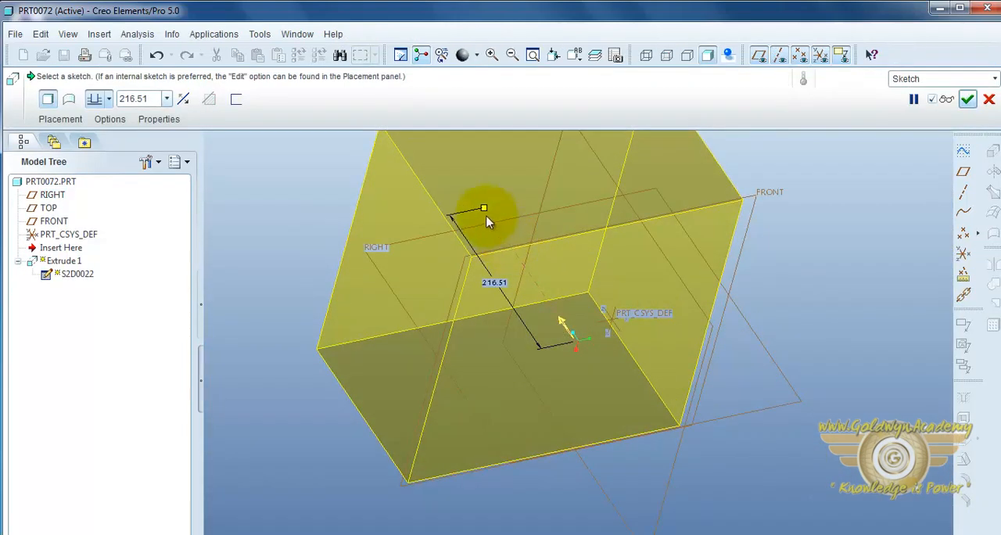
double_click(499, 286)
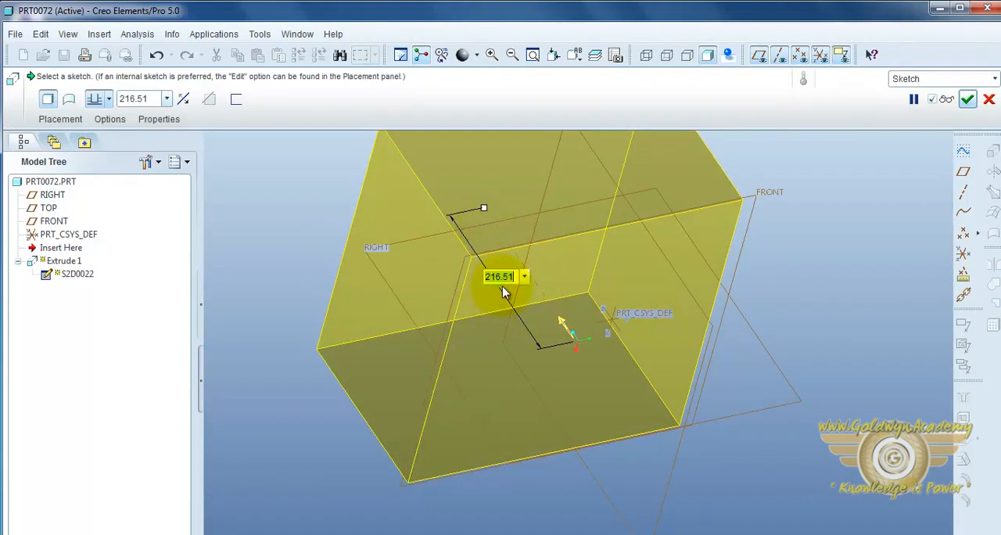
text(80)
key(Return)
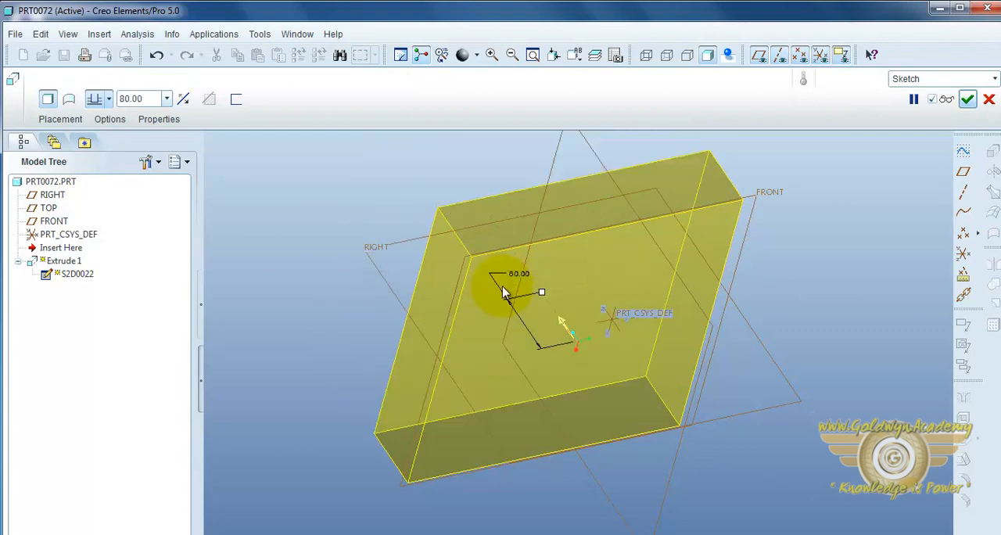
click(967, 100)
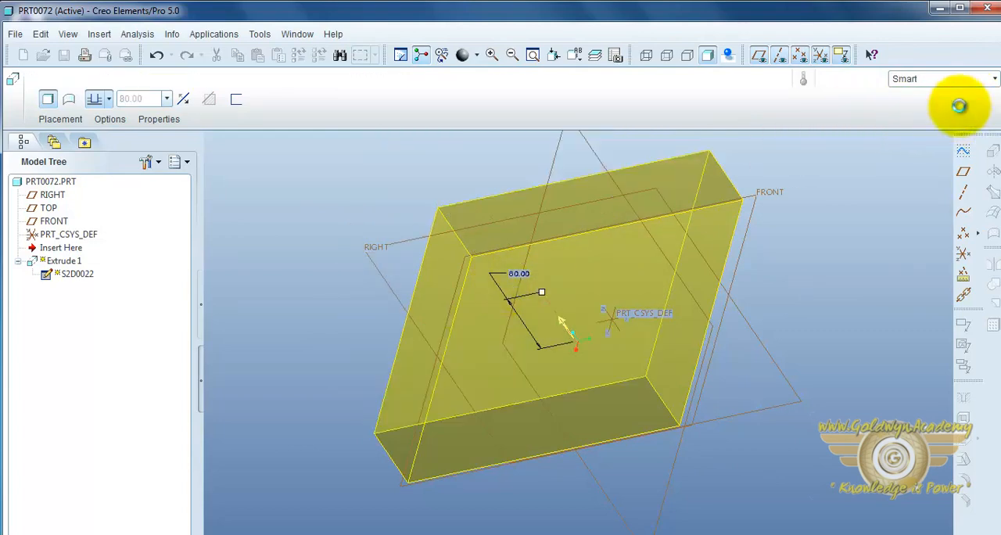
mouse_move(443, 369)
middle_down()
mouse_move(496, 398)
mouse_move(659, 438)
mouse_move(634, 436)
middle_up()
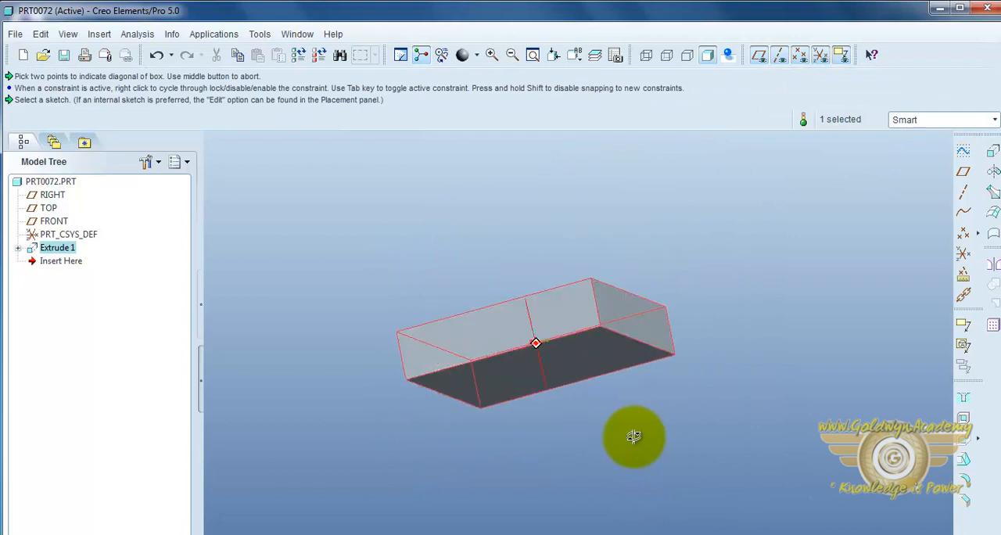
click(704, 394)
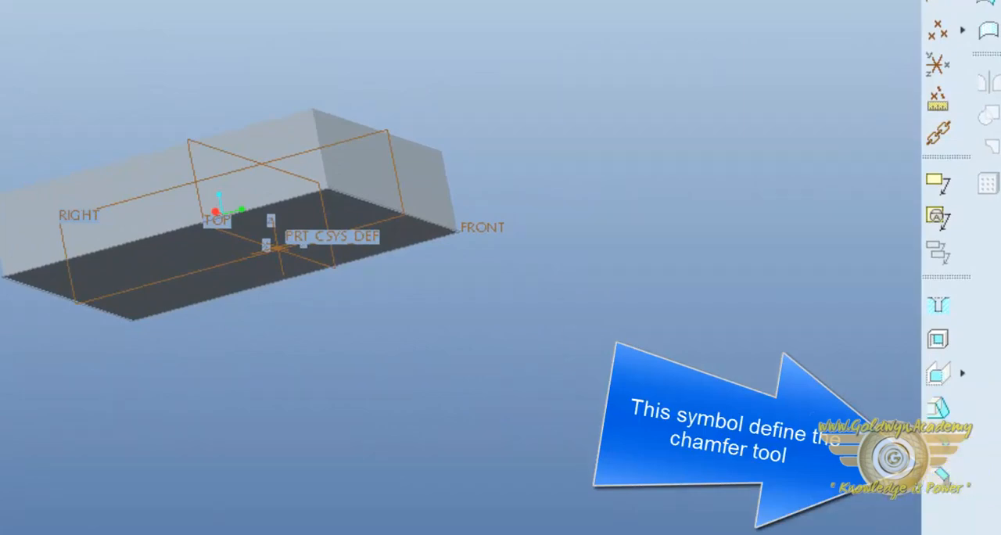
Step: Start an Edge Chamfer feature on the extruded block
click(99, 34)
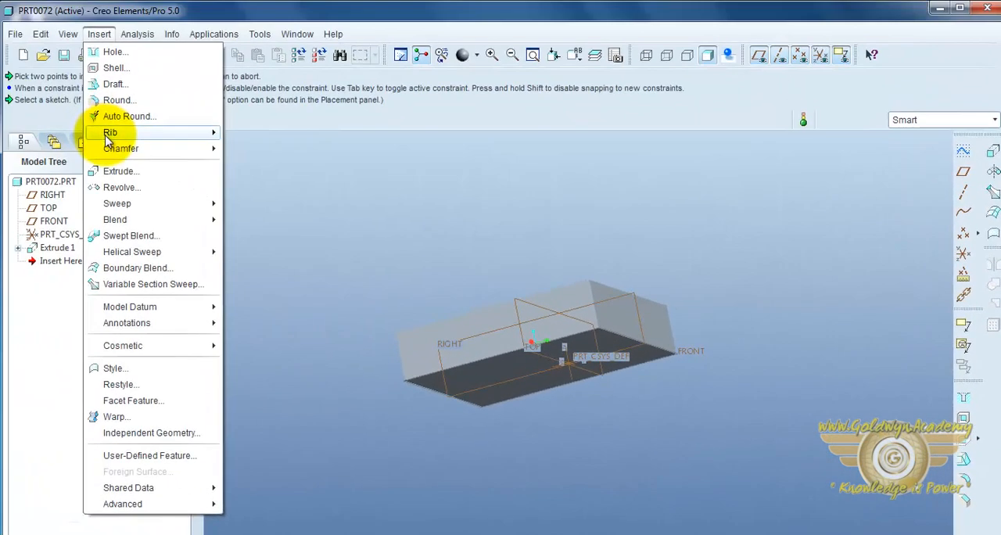
mouse_move(115, 155)
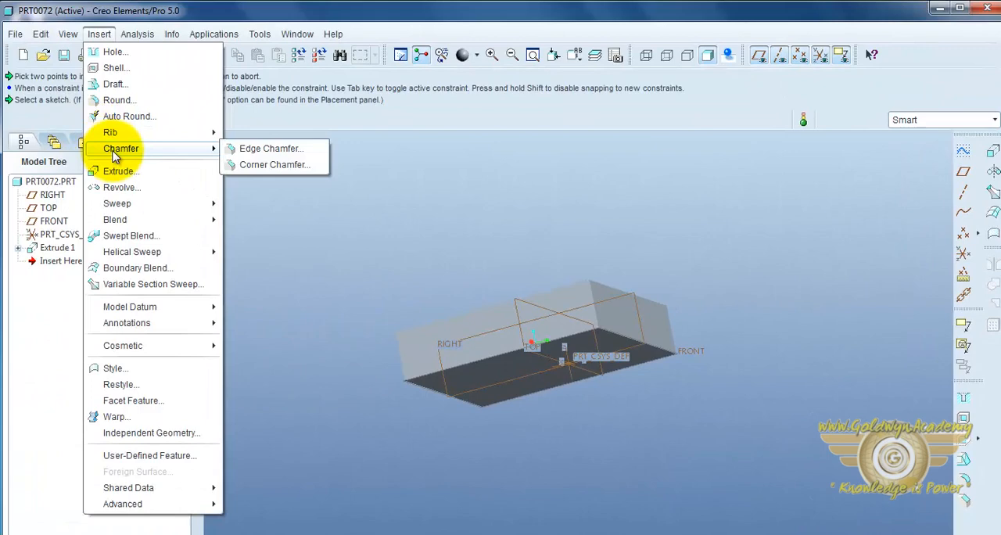
click(389, 214)
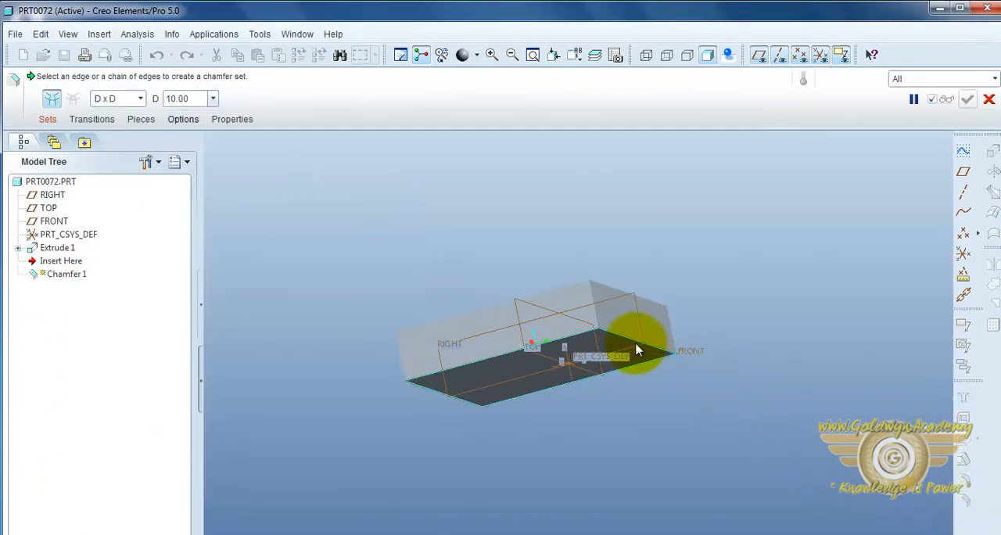
middle_drag(742, 301, 727, 316)
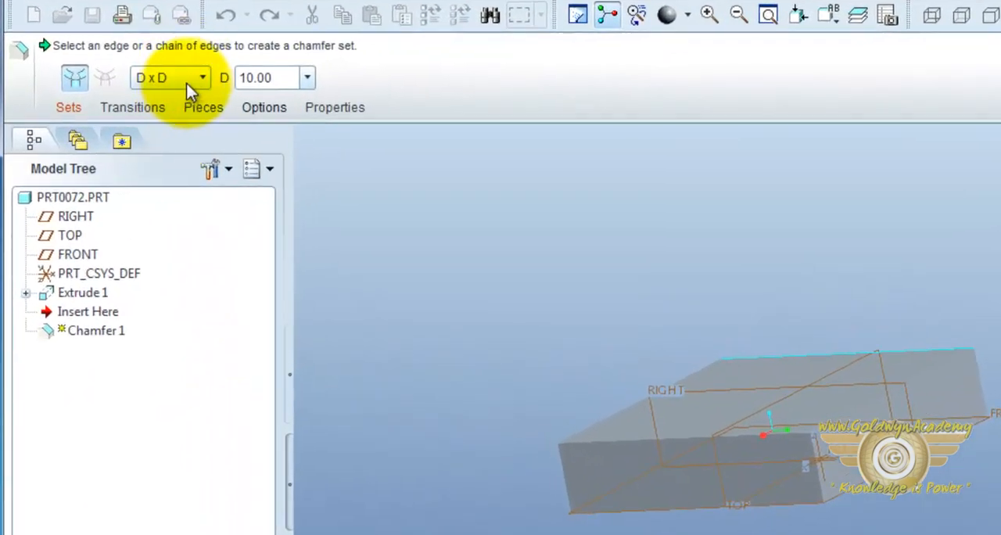
Step: Cycle the chamfer dimension scheme through D1 x D2, Angle x D and 45 x D, returning it to D x D
click(193, 80)
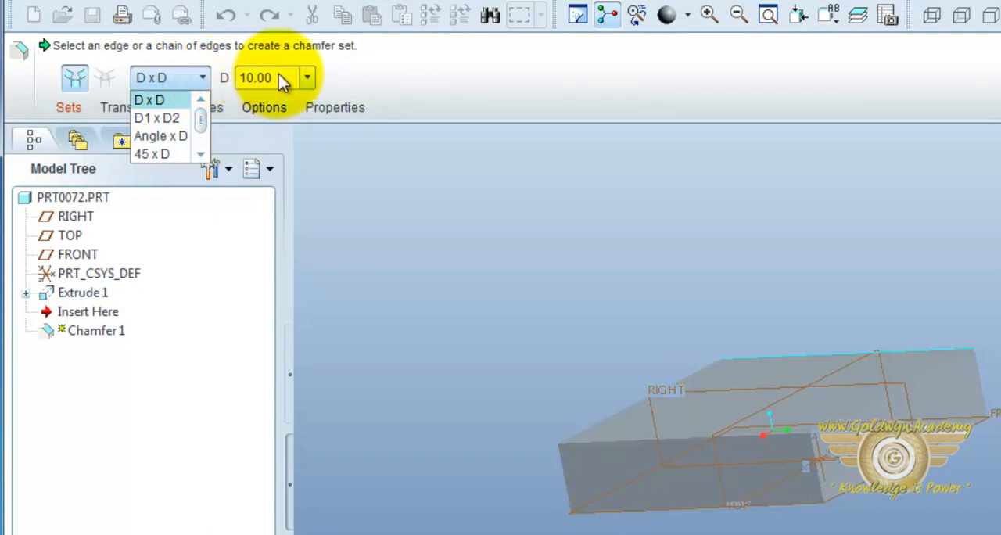
click(173, 118)
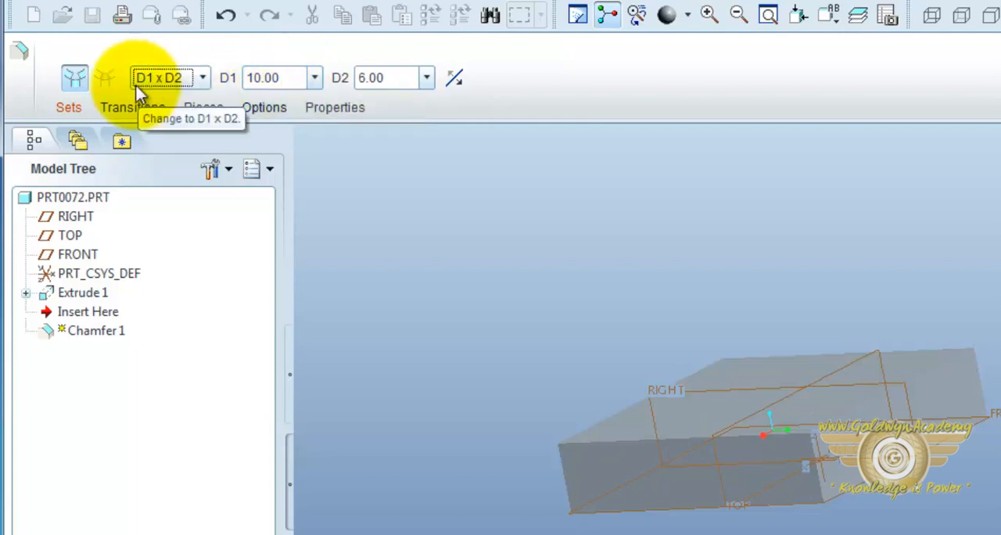
click(202, 78)
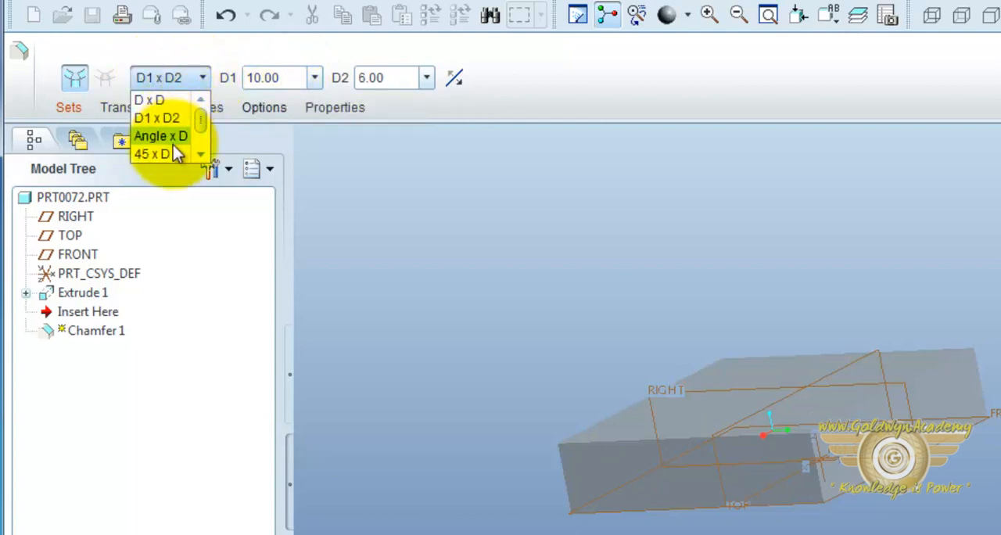
click(174, 141)
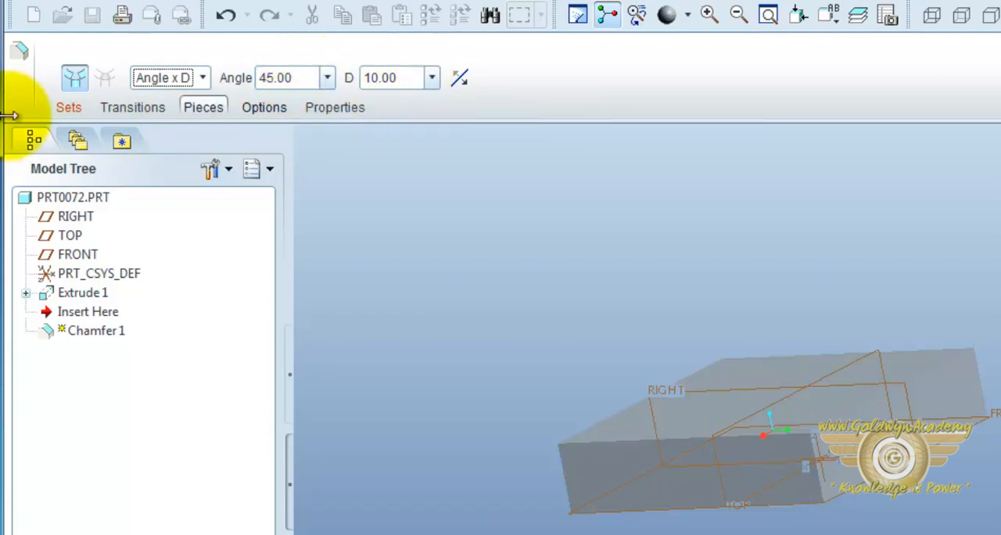
click(199, 79)
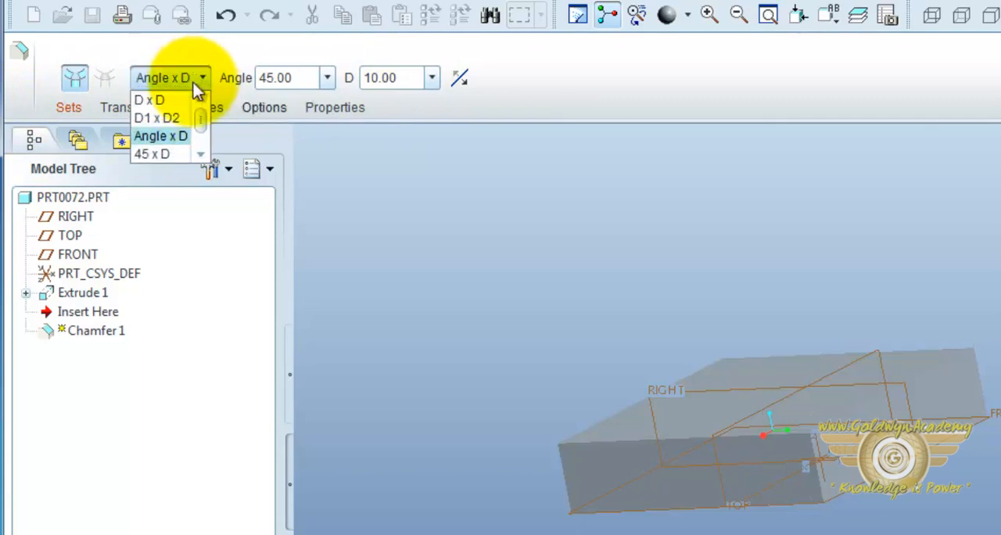
click(173, 157)
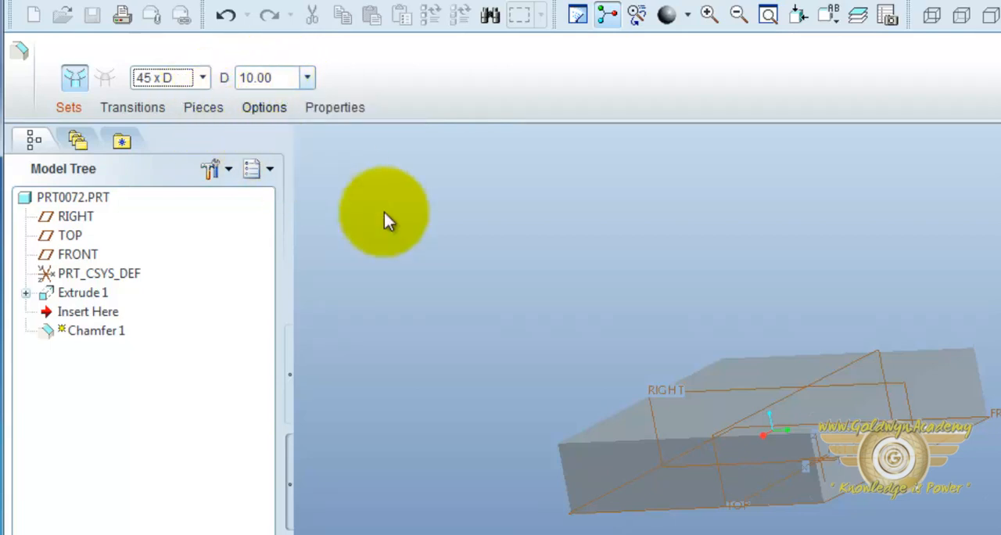
click(201, 79)
click(153, 100)
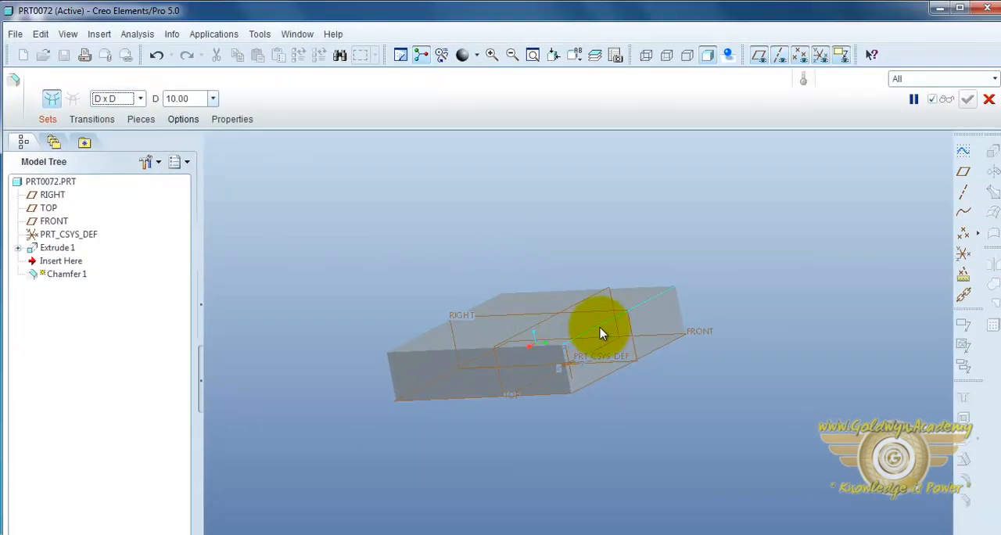
Step: Chamfer two adjoining edges of the block's upper face with a distance of 15 and complete the feature
click(600, 334)
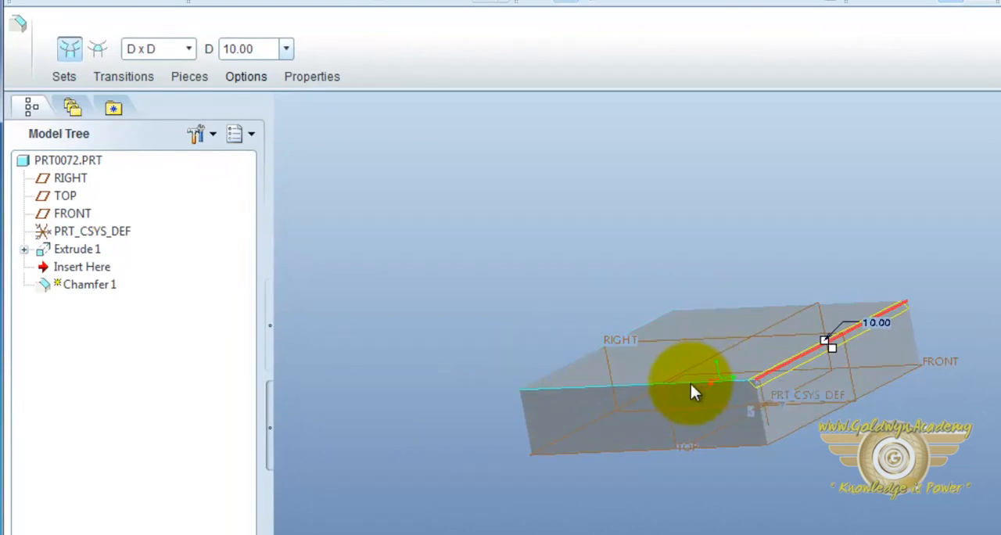
ctrl+click(691, 384)
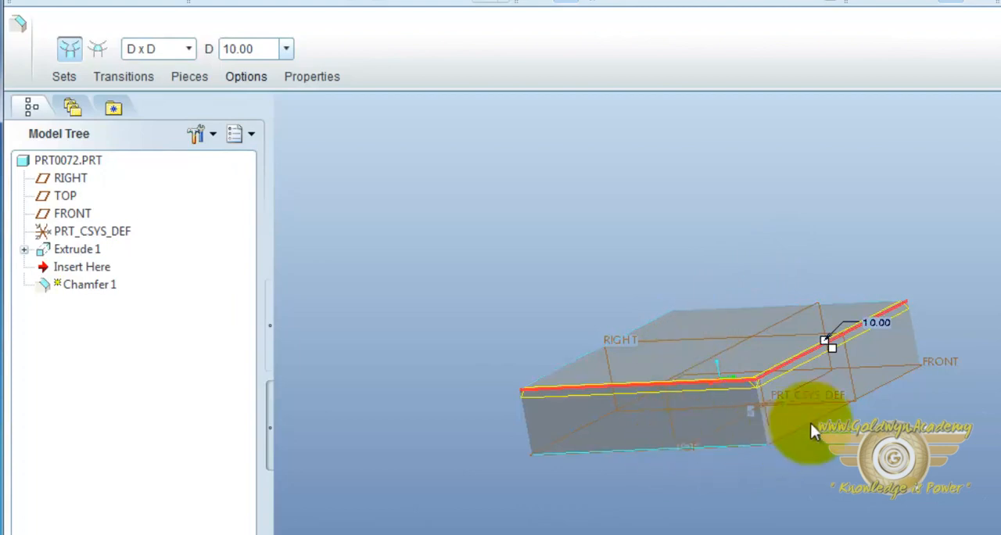
double_click(878, 324)
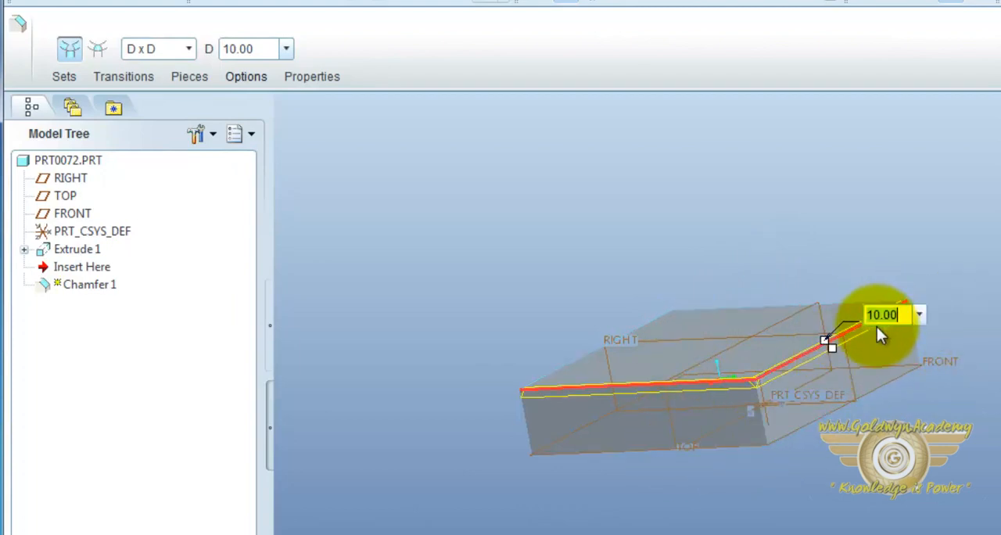
text(1)
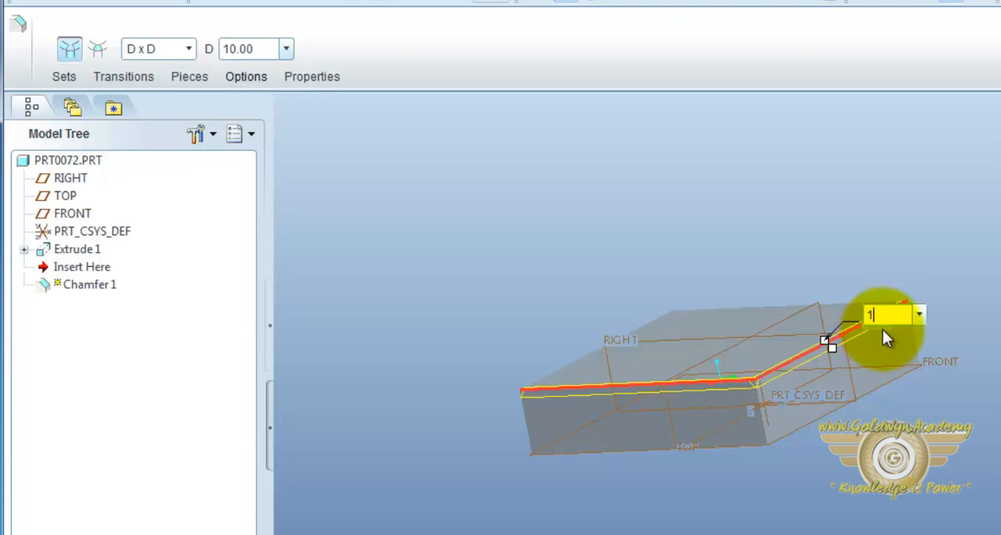
text(5)
key(Return)
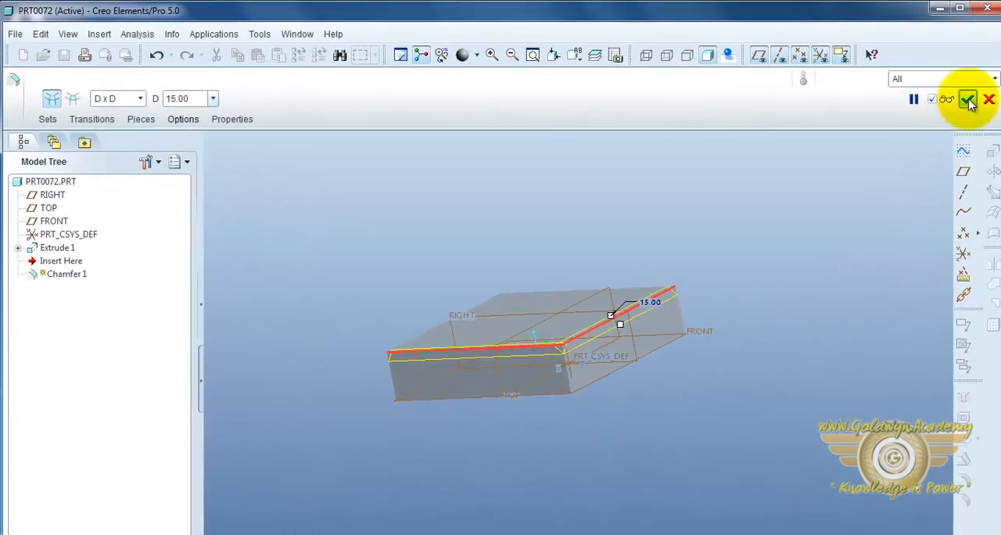
click(969, 100)
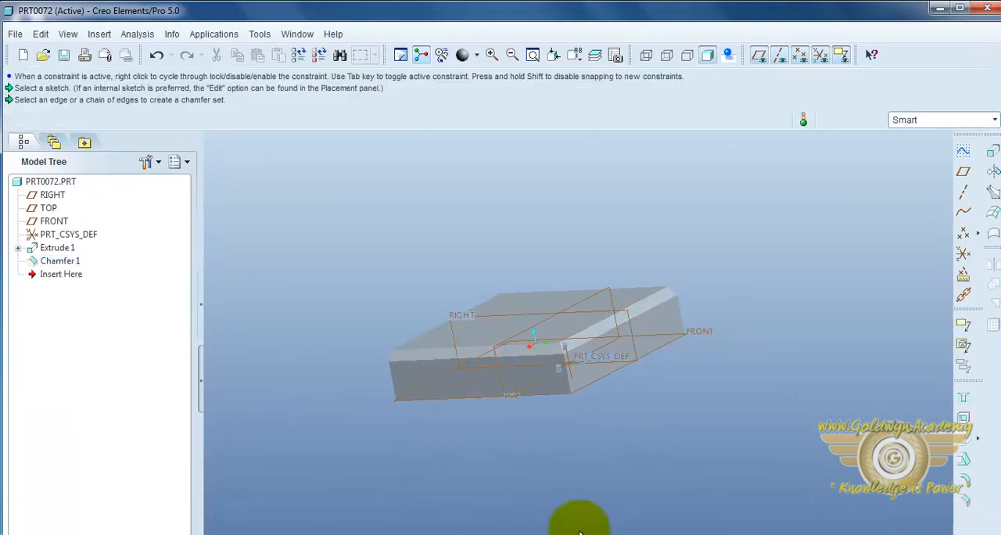
middle_drag(580, 532, 575, 463)
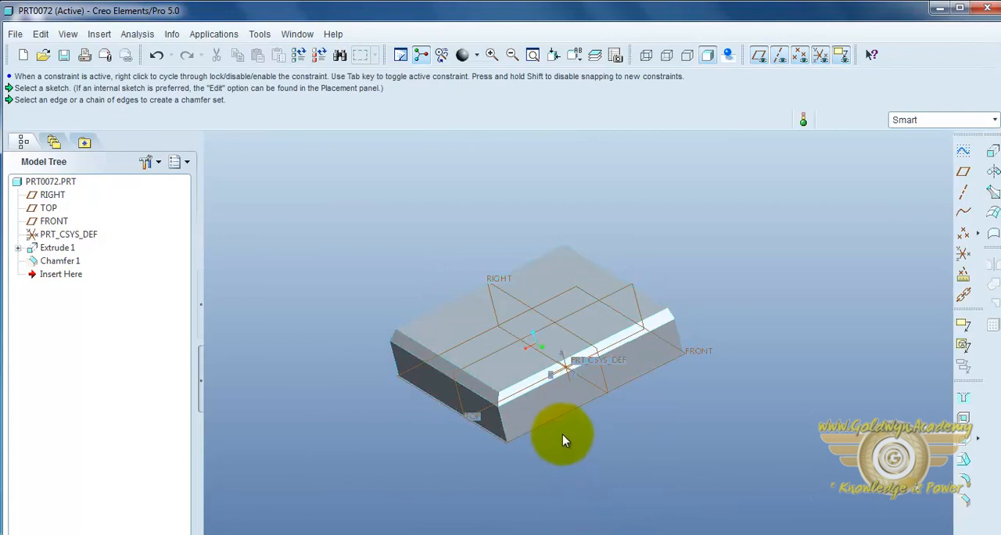
scroll(557, 424, up, 2)
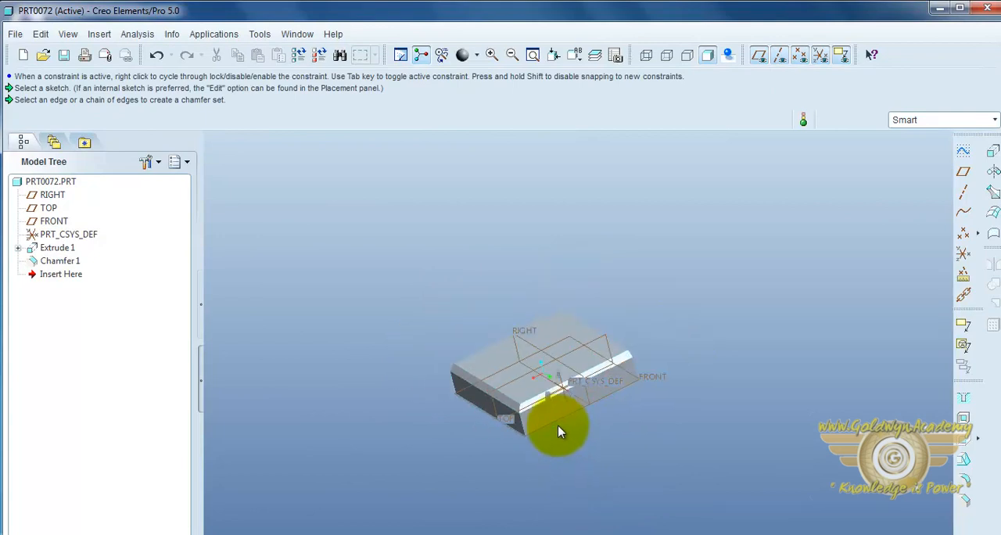
Step: Start a Round feature and select an unchamfered upper edge of the block as its reference, with radius 15
scroll(557, 426, down, 3)
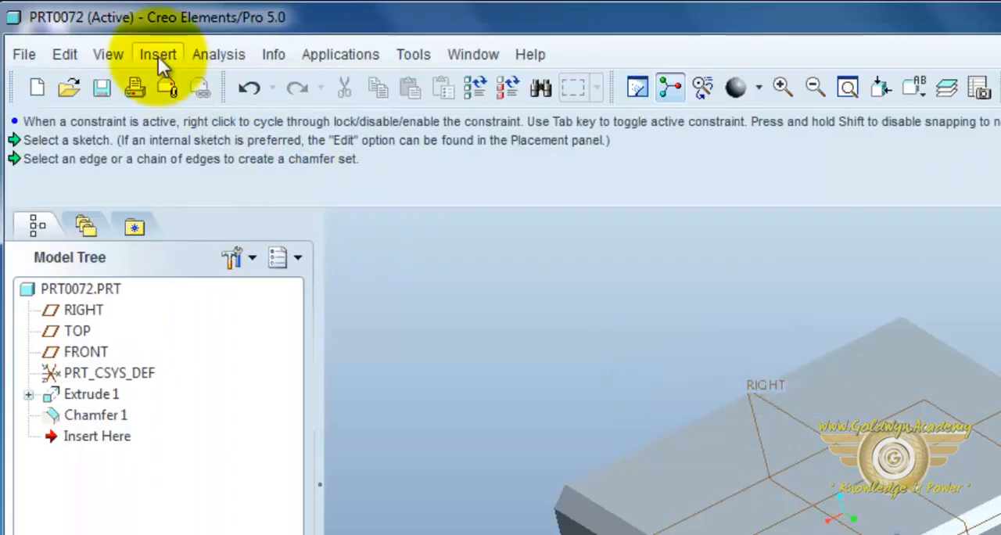
click(158, 56)
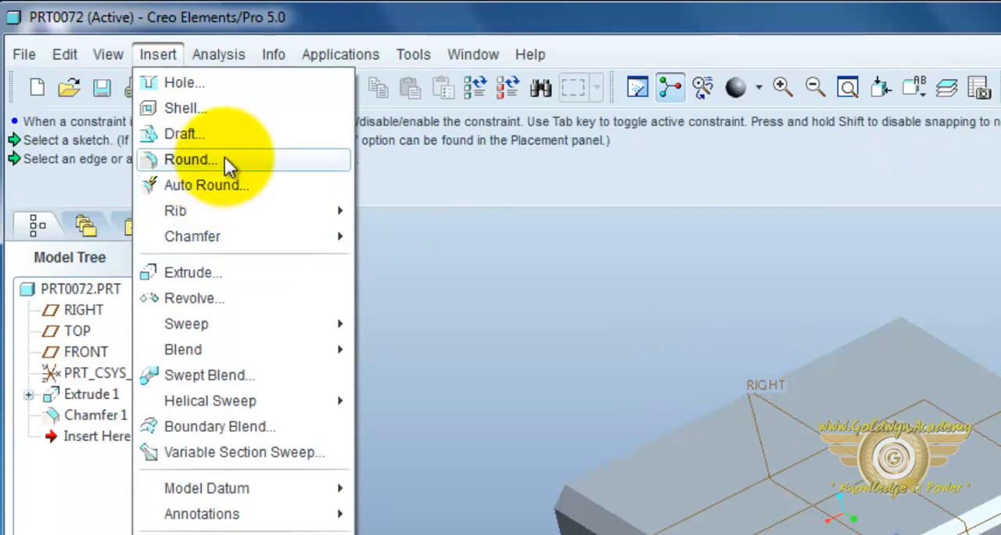
click(188, 159)
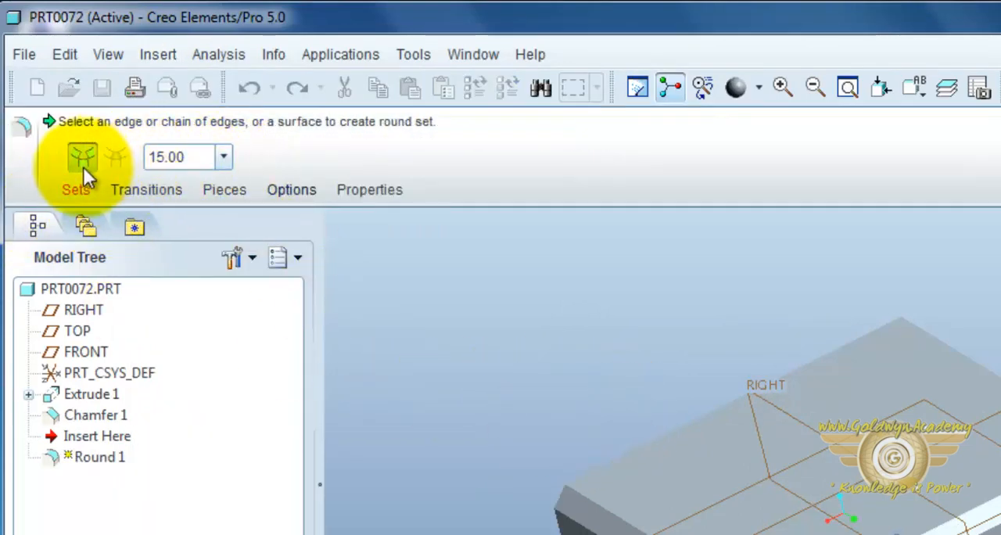
click(77, 192)
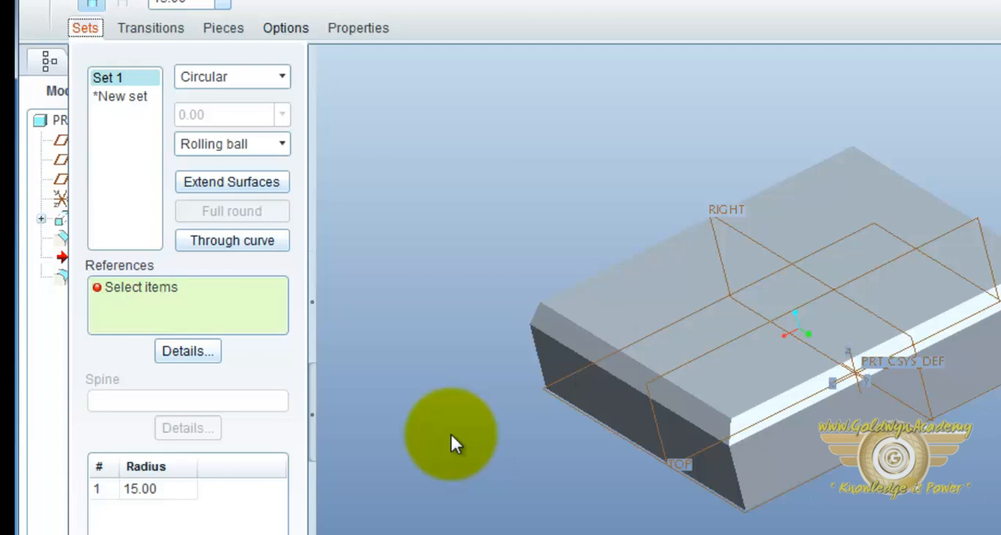
mouse_move(451, 435)
middle_down()
mouse_move(593, 414)
mouse_move(651, 485)
middle_up()
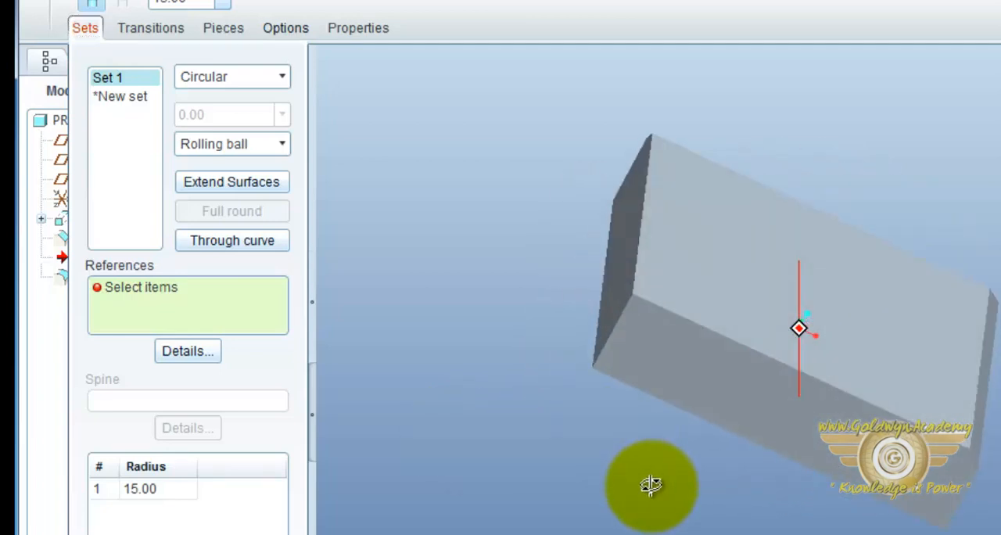
click(688, 323)
middle_drag(748, 514, 728, 524)
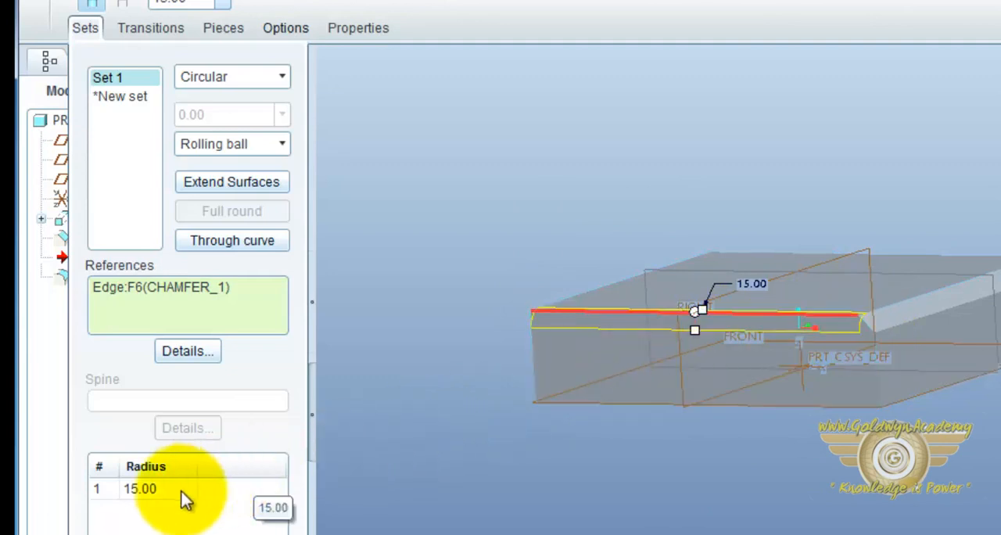
Step: Add a second radius to the round and set it to 10 at the edge end next to the chamfer
right_click(140, 465)
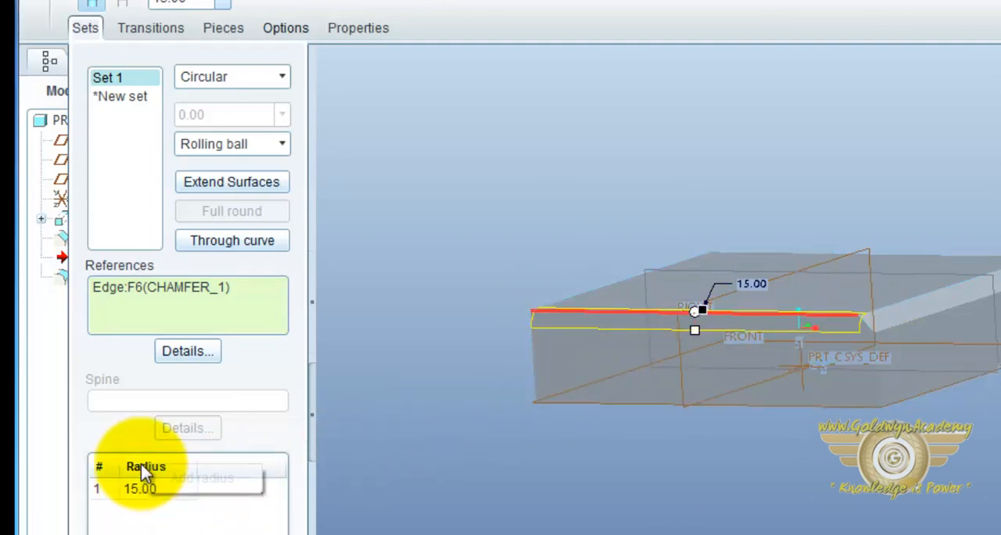
click(180, 481)
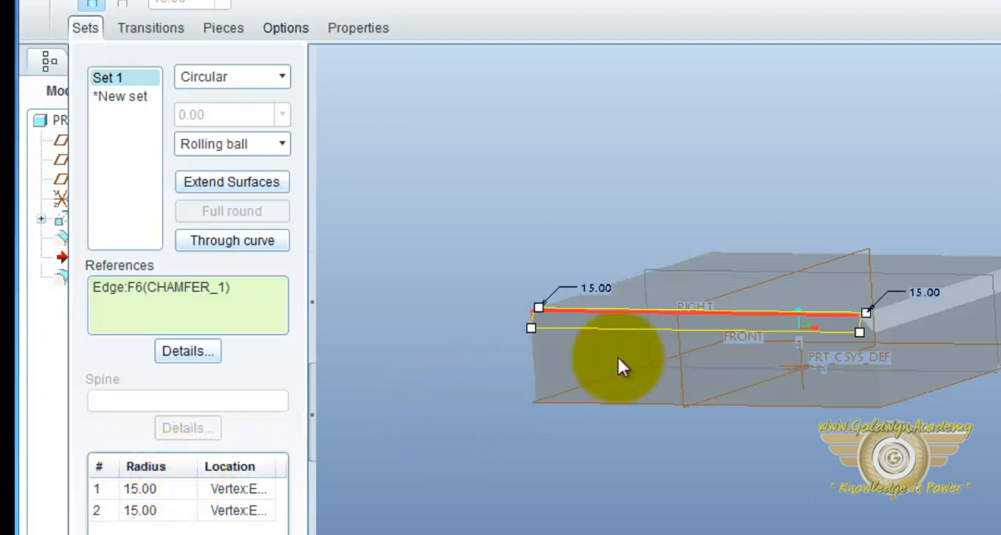
double_click(914, 288)
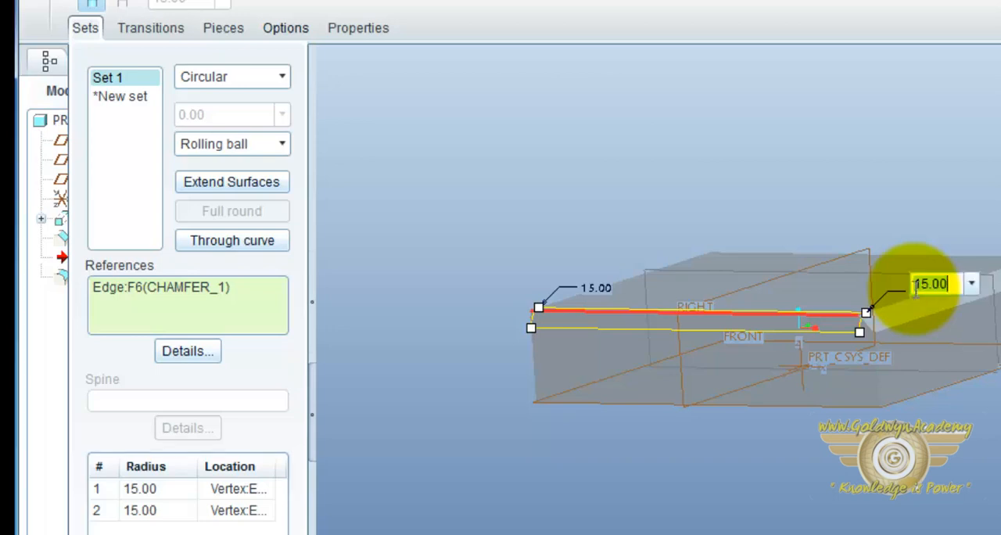
key(BackSpace)
text(10)
key(Return)
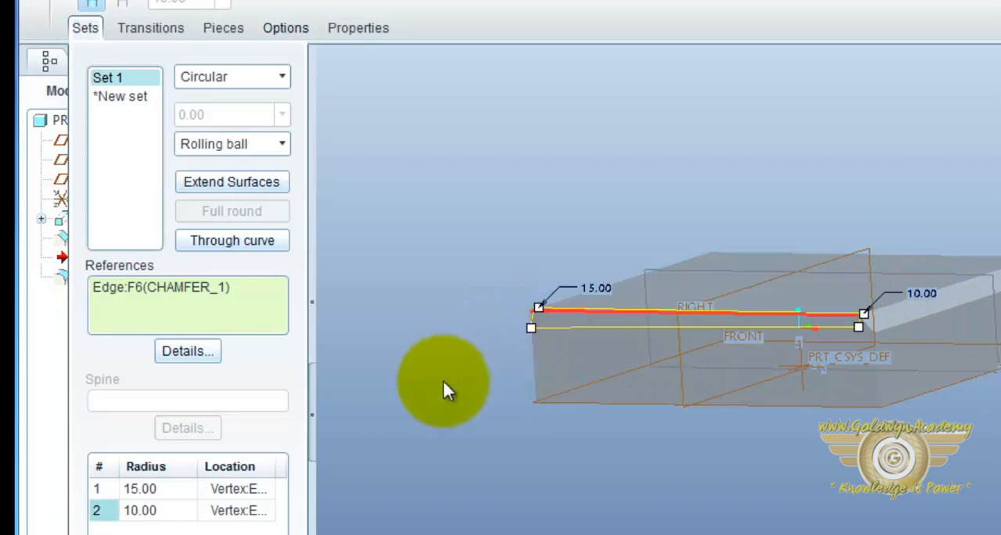
Step: Add a third radius along the edge, move it to location ratio 0.70 and set it to 5
right_click(160, 471)
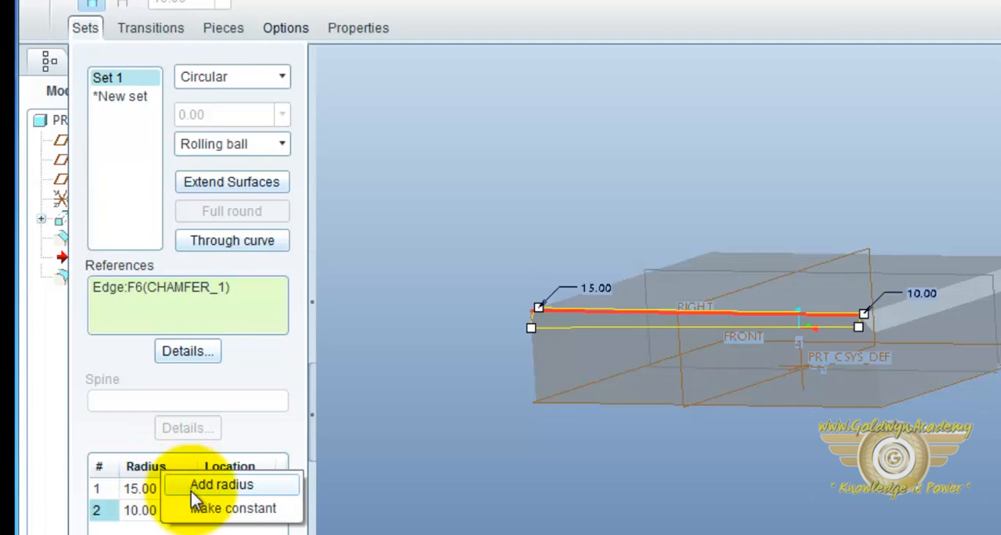
click(191, 489)
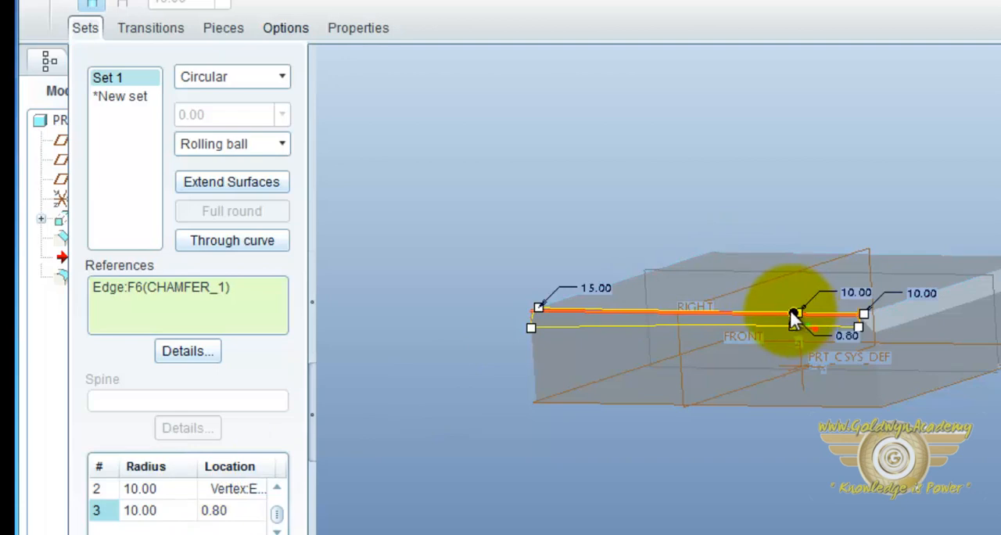
drag(792, 313, 689, 310)
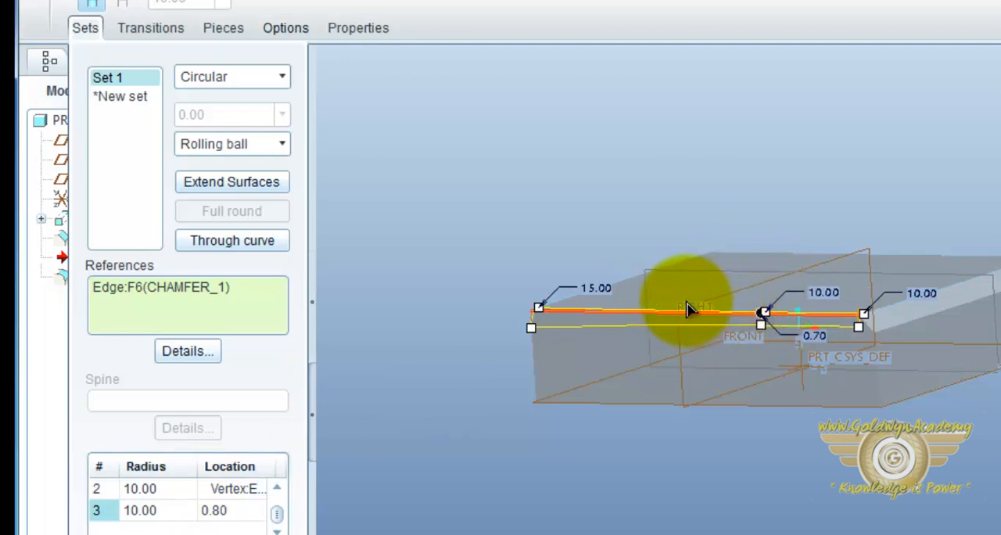
double_click(826, 294)
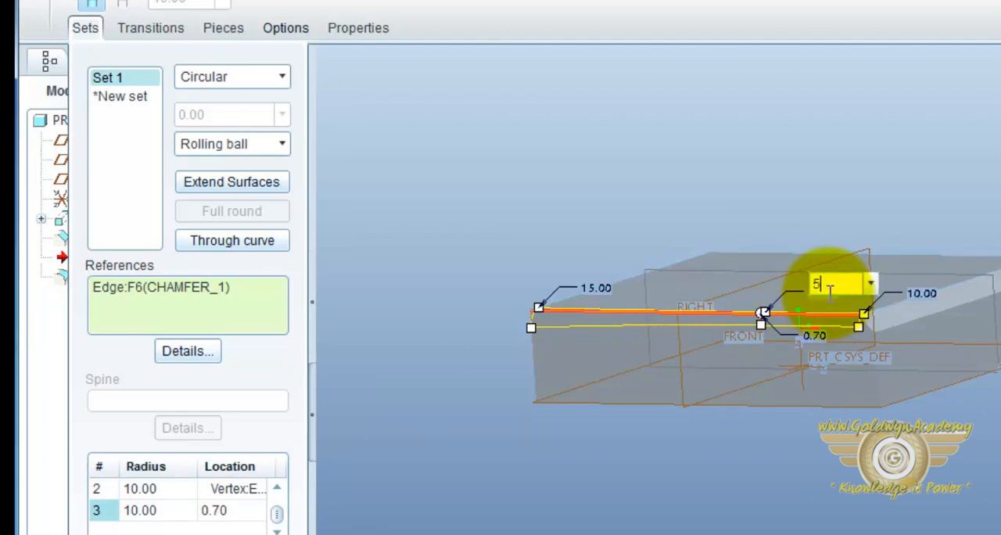
key(Return)
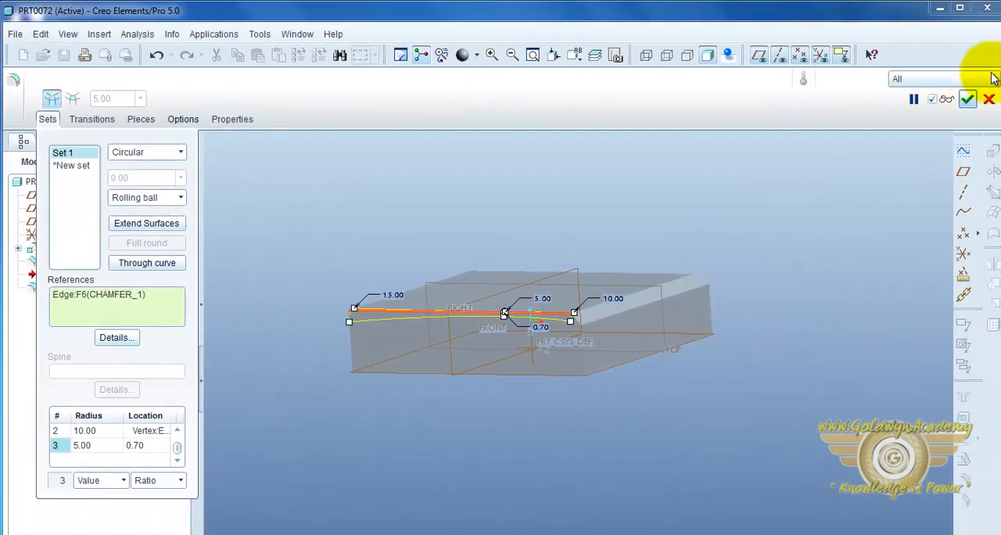
Step: Complete the variable-radius round and inspect the resulting edge on the block
click(967, 99)
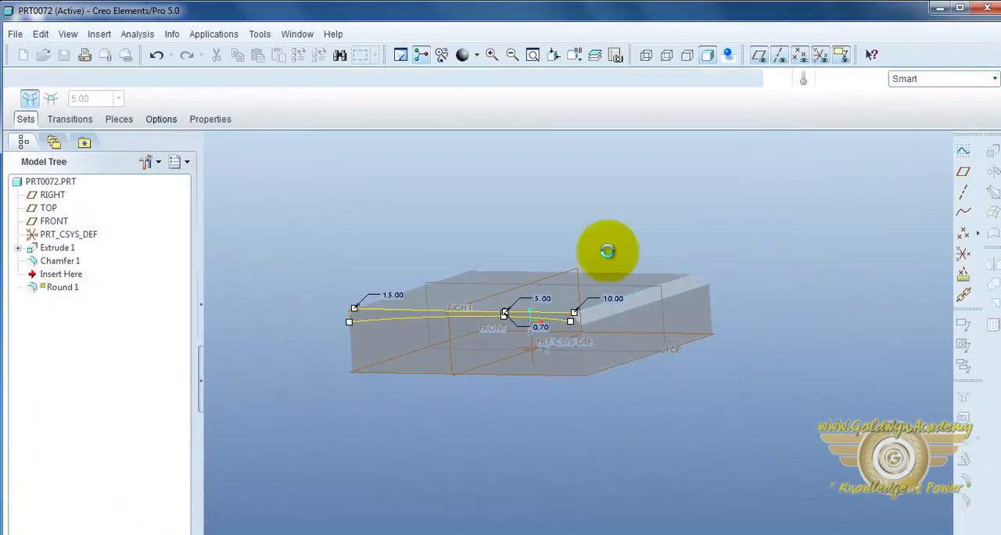
mouse_move(569, 418)
middle_down()
mouse_move(564, 438)
mouse_move(564, 407)
mouse_move(581, 429)
middle_up()
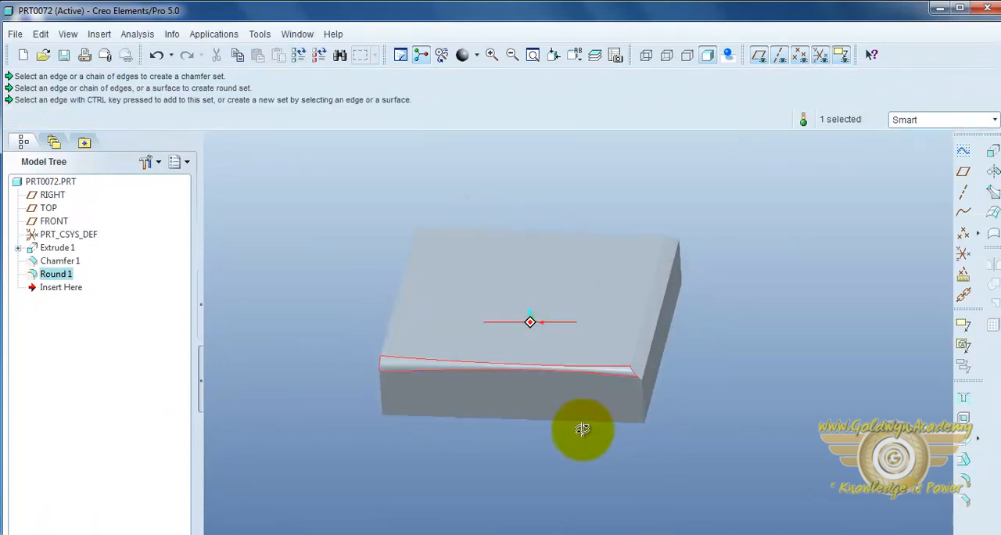
click(775, 277)
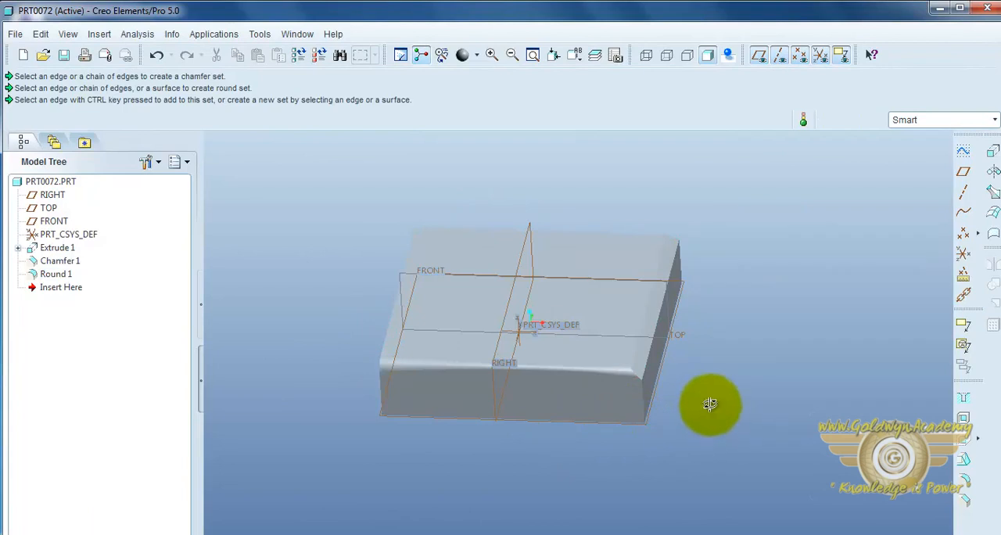
middle_drag(710, 404, 688, 392)
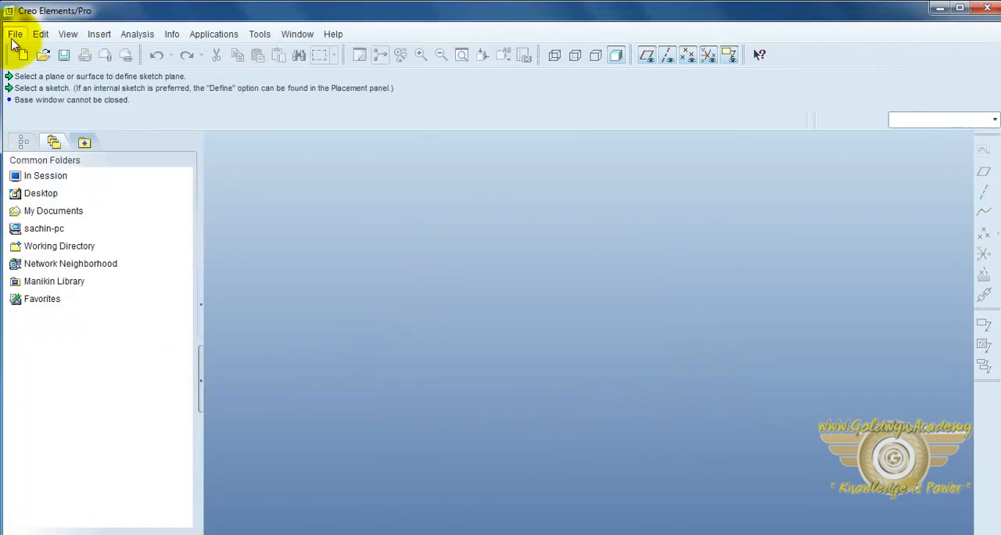
Step: Create a new solid part named prt0073 using the default template
click(15, 34)
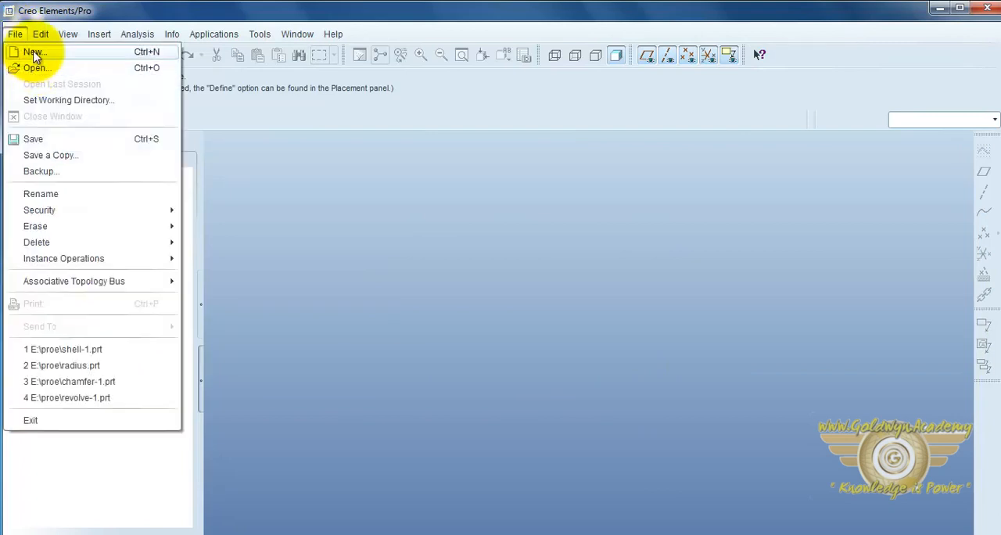
click(31, 49)
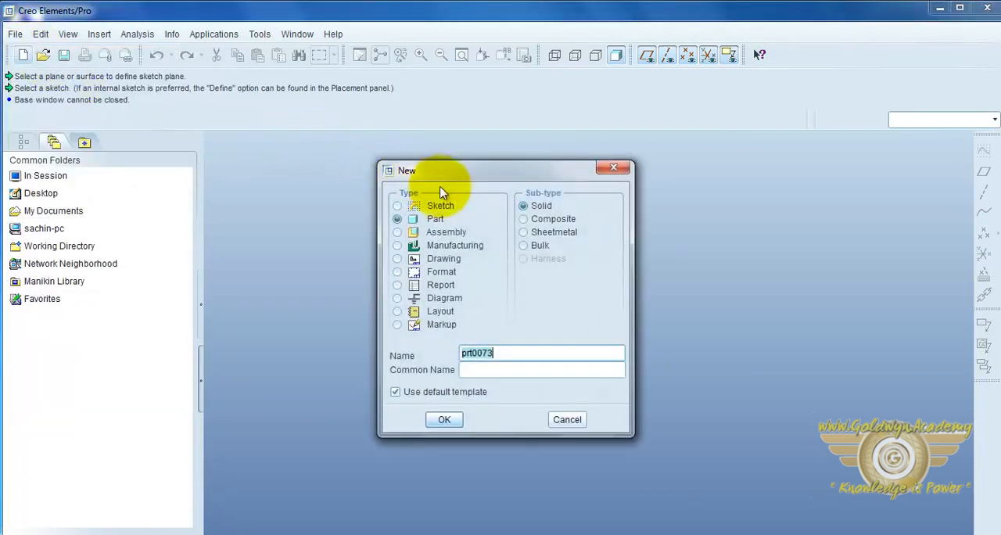
click(445, 420)
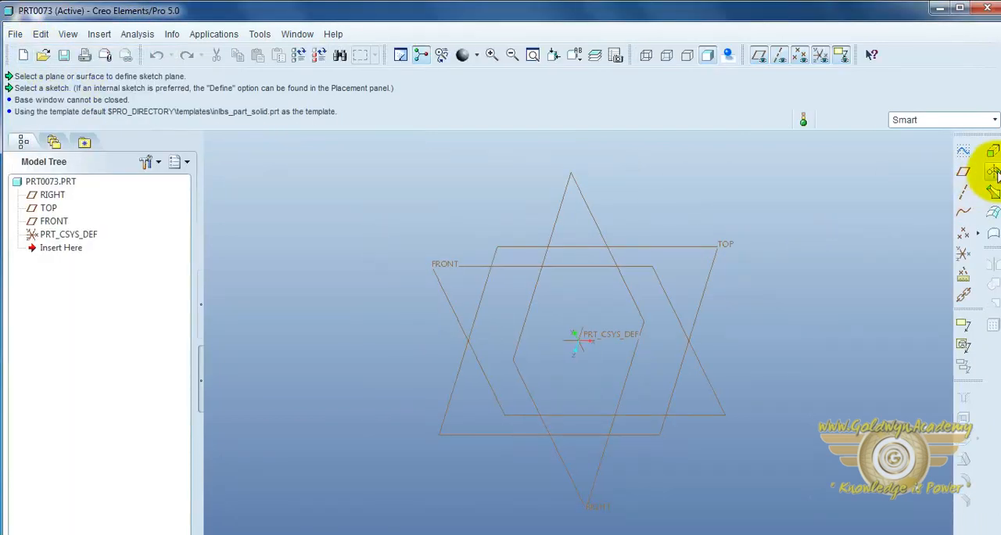
Step: Start a Revolve feature and define its internal sketch on the FRONT plane with the default orientation
click(992, 170)
click(60, 119)
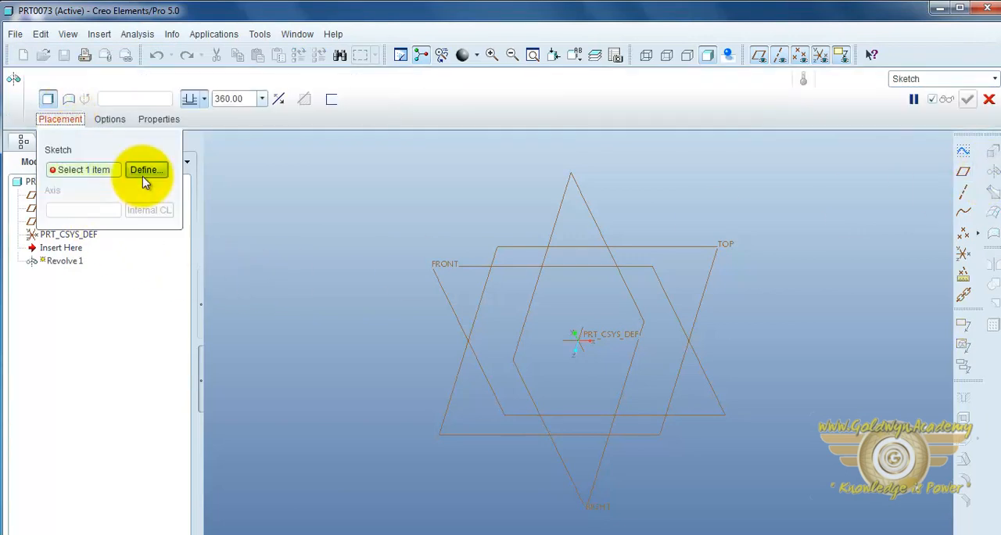
click(143, 178)
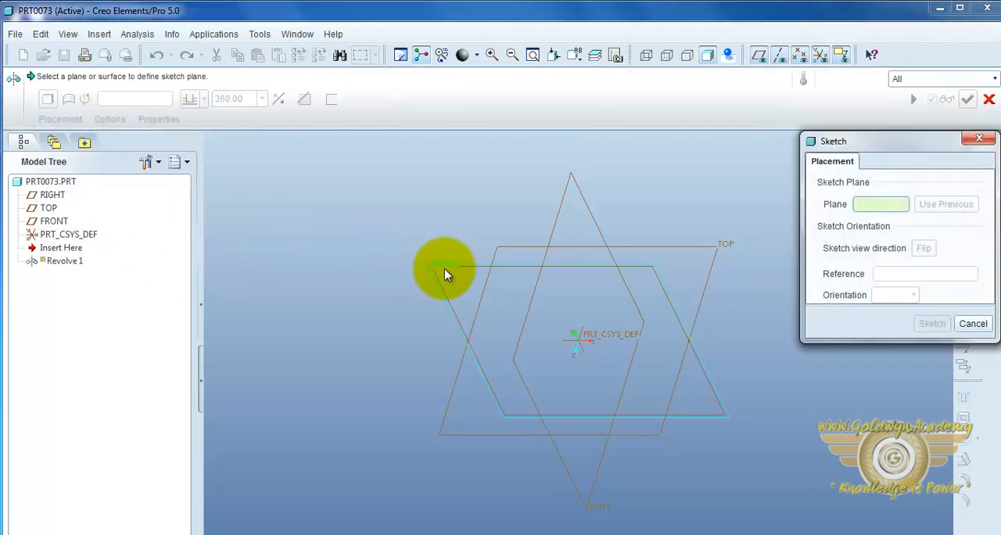
click(572, 287)
click(931, 323)
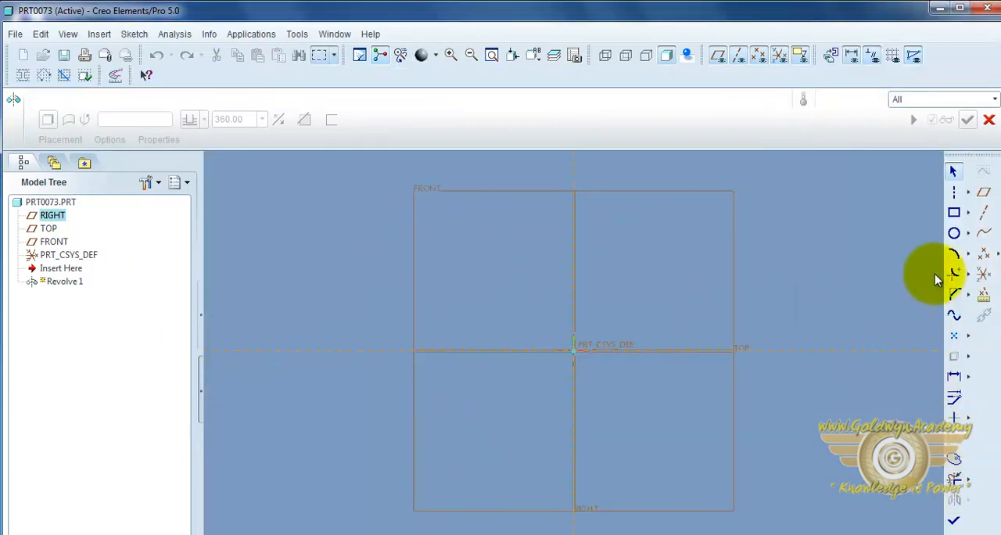
Step: Sketch a vertical geometry centerline through the origin as the axis of revolution
click(968, 192)
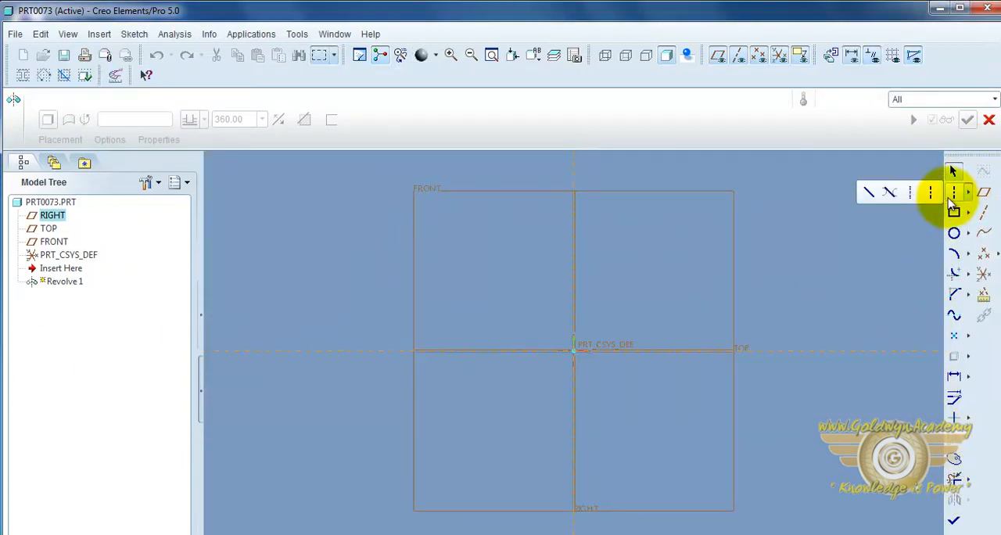
click(931, 194)
click(574, 351)
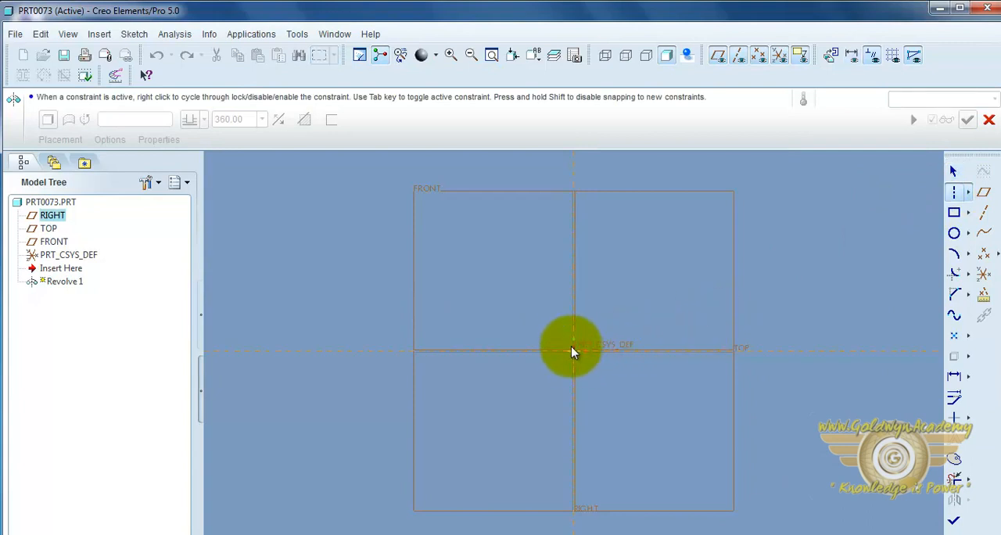
click(574, 316)
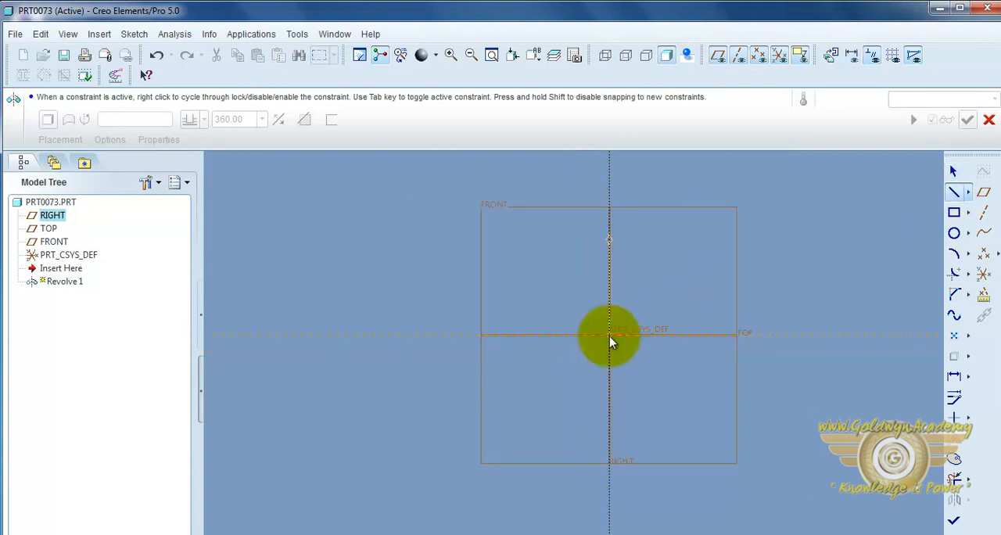
Step: Sketch an open stepped half-profile from the origin outward, up, inward, up a short step and back to the centerline
click(610, 335)
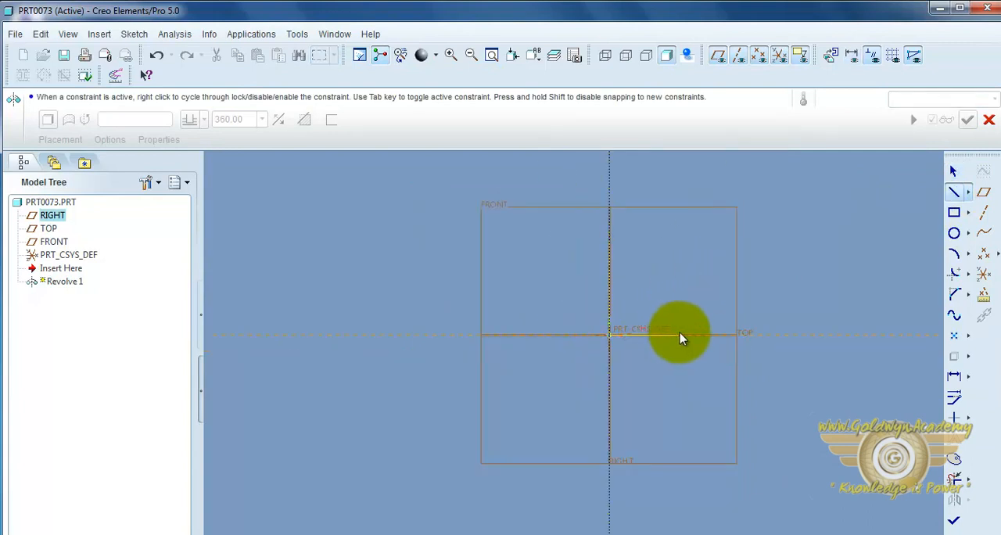
click(680, 335)
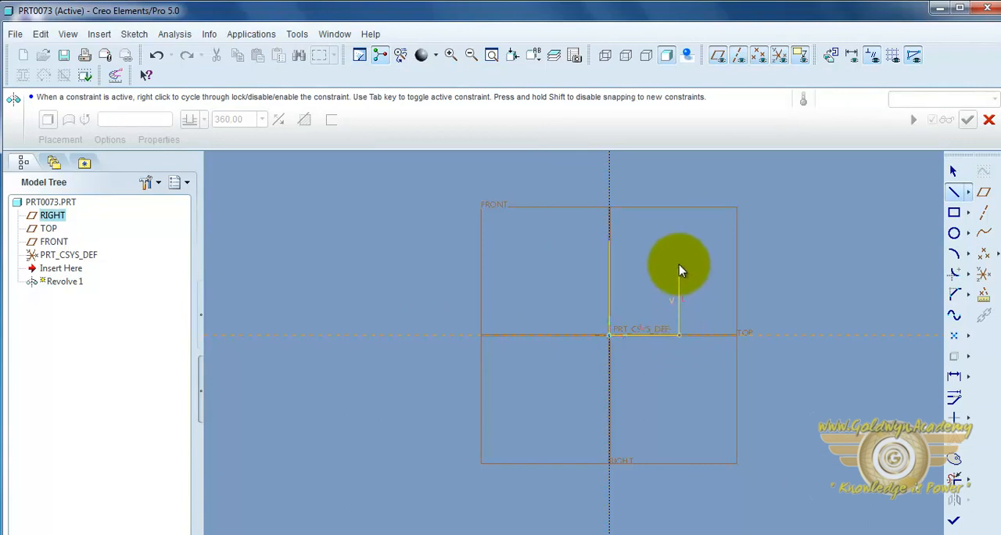
click(679, 254)
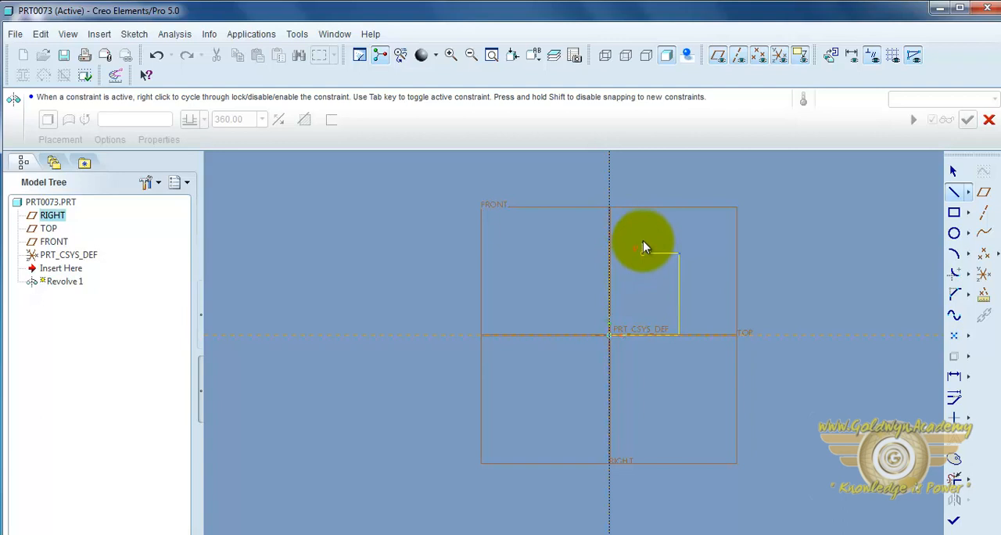
click(641, 244)
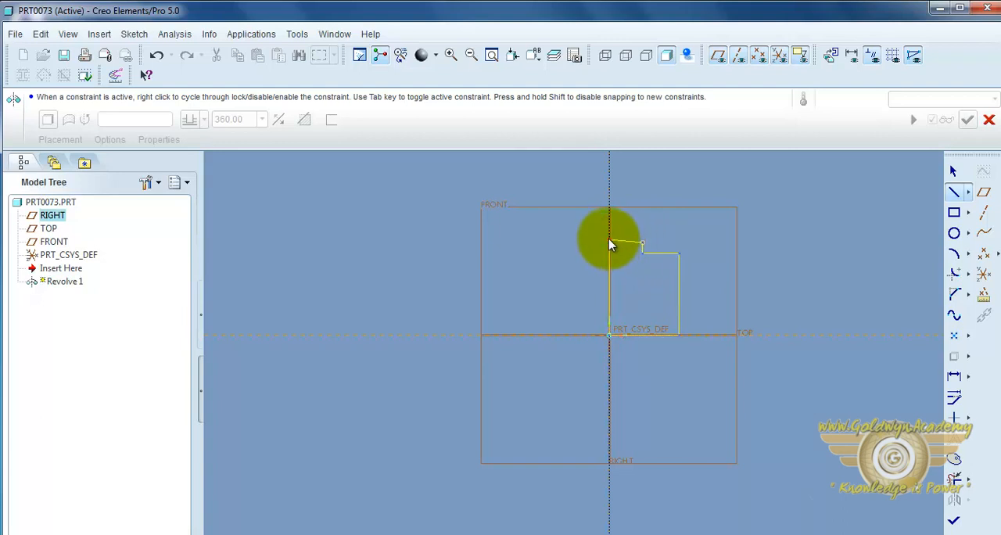
click(610, 241)
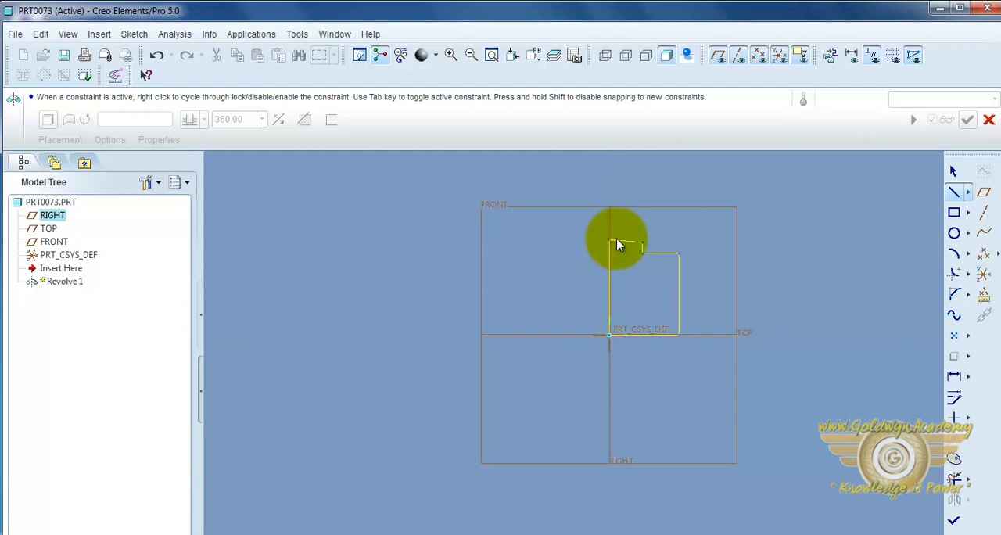
middle_click(708, 202)
middle_click(816, 262)
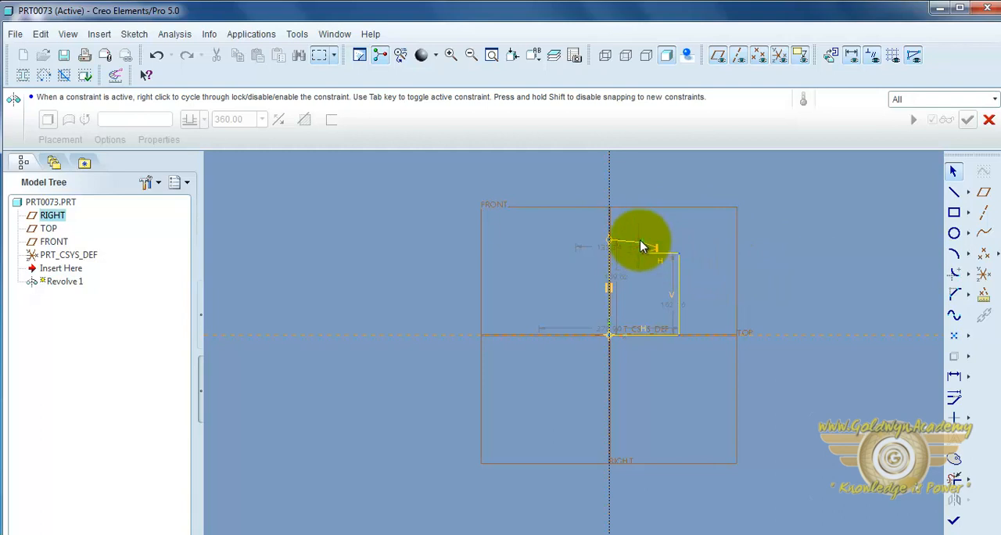
Step: Move the outer corner of the profile's top line until the line is horizontal, and finish the sketch
drag(641, 240, 641, 236)
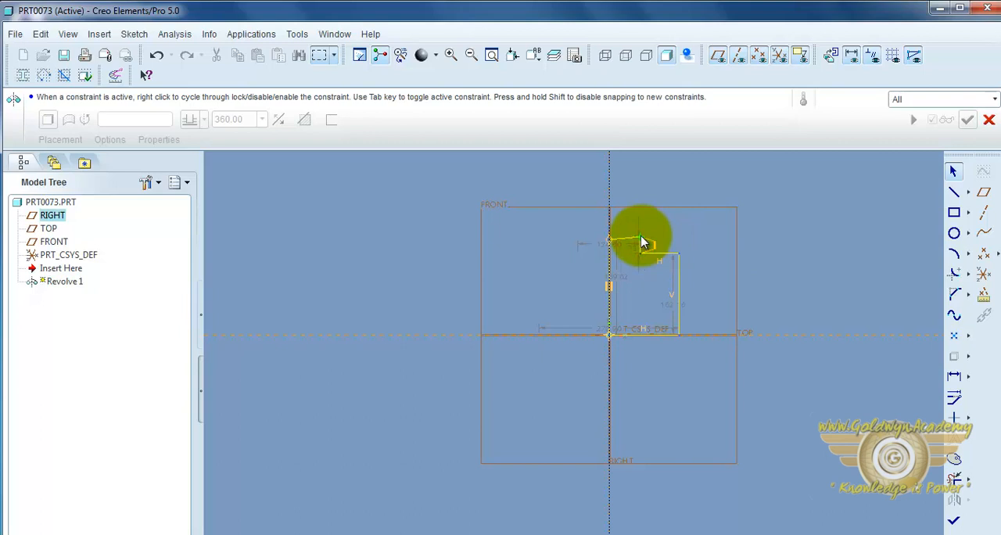
drag(642, 243, 641, 240)
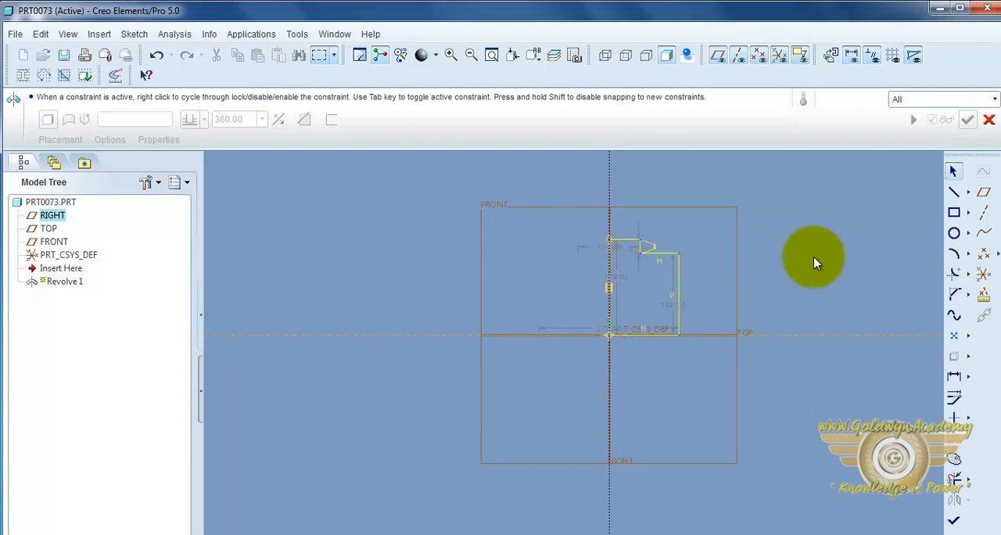
click(952, 520)
Step: Complete the Revolve at 360 degrees about the internal centerline to form the stepped cylinder
scroll(700, 379, up, 3)
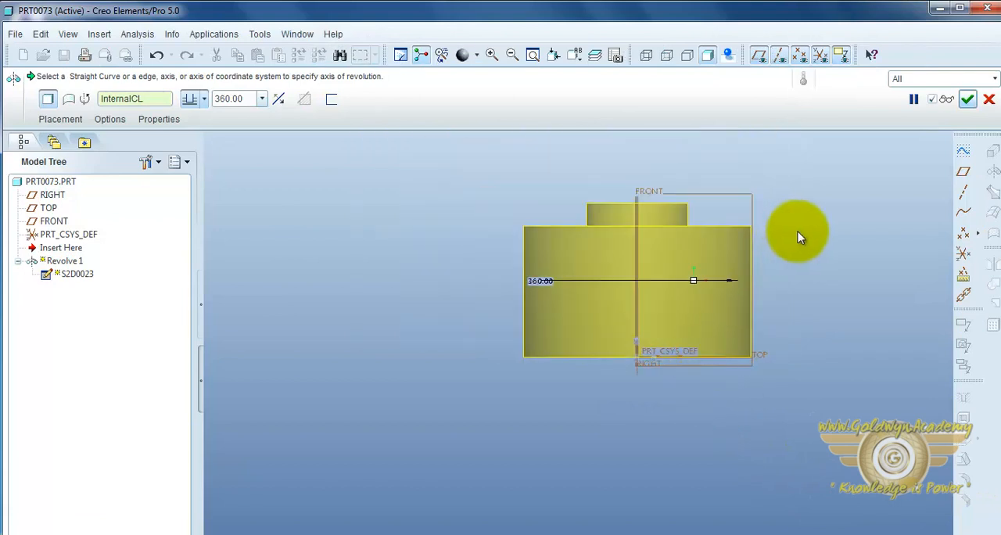
middle_drag(798, 230, 785, 251)
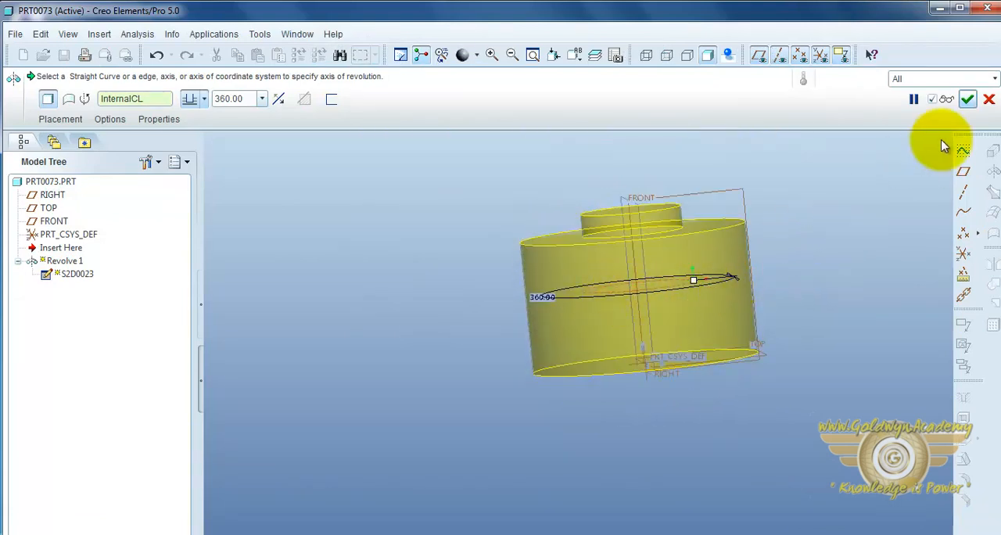
click(967, 99)
scroll(522, 334, up, 3)
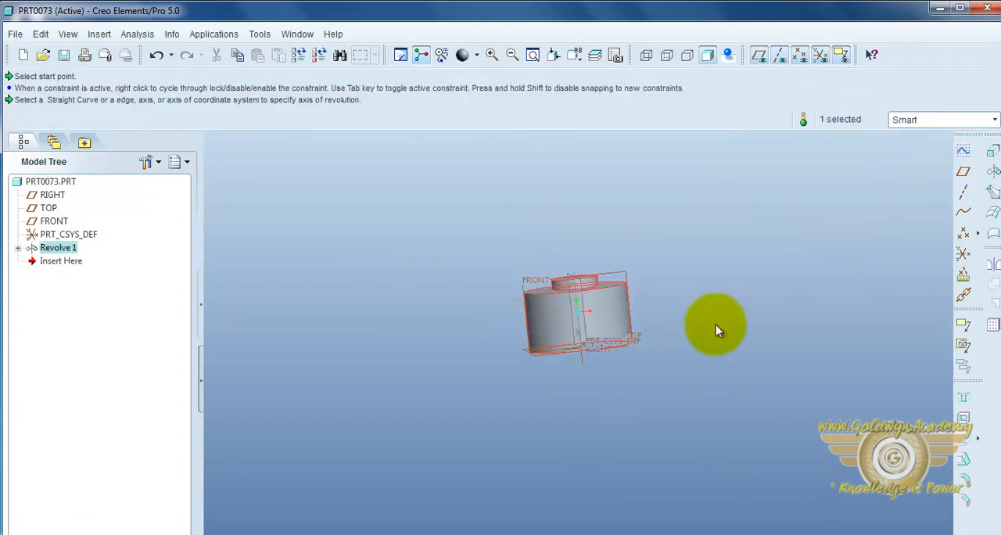
click(712, 326)
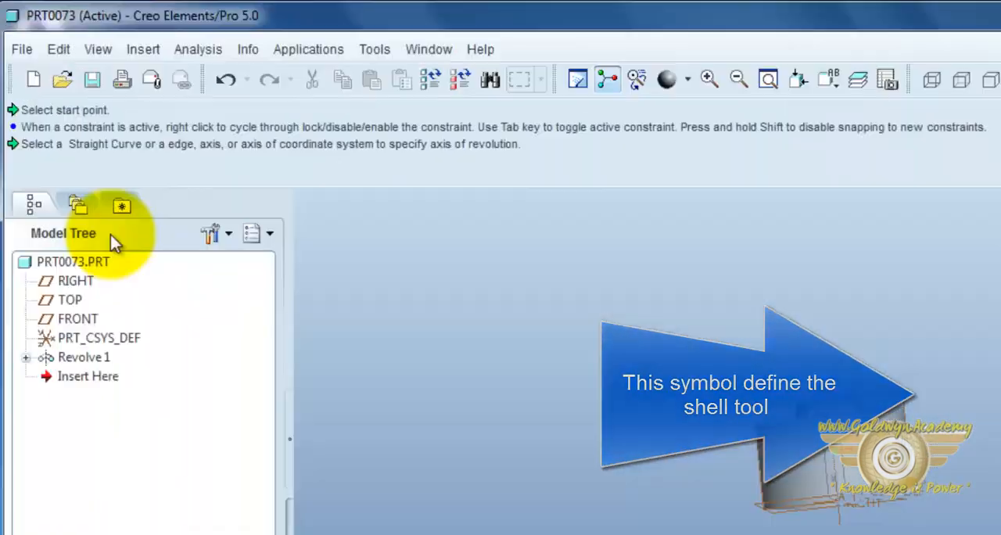
Step: Start a Shell feature on the revolved part with a wall thickness of 8
click(144, 47)
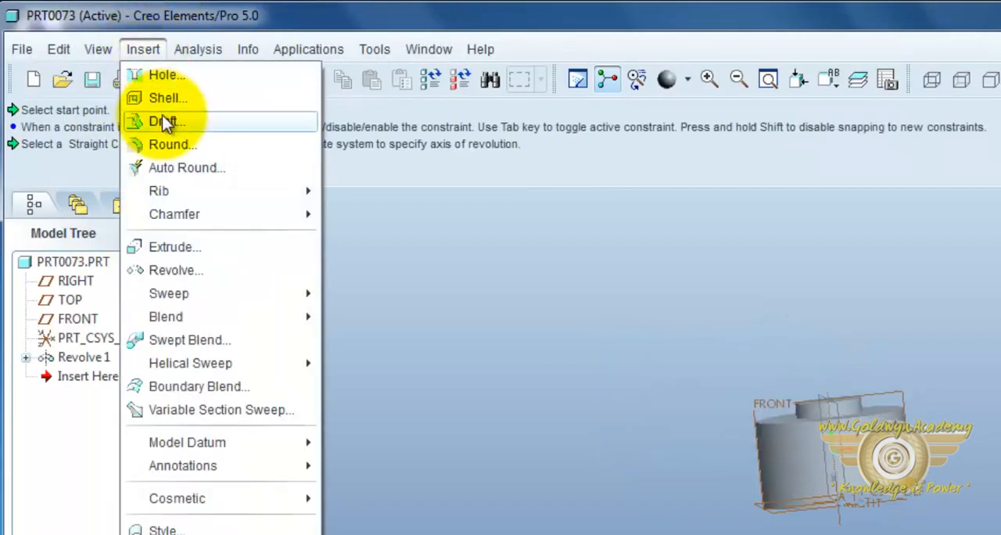
click(166, 93)
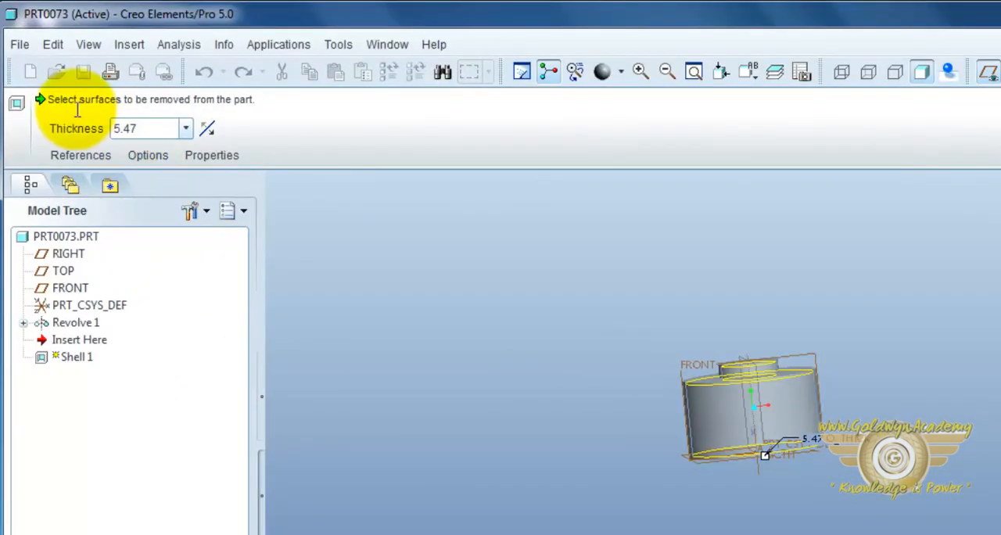
double_click(152, 133)
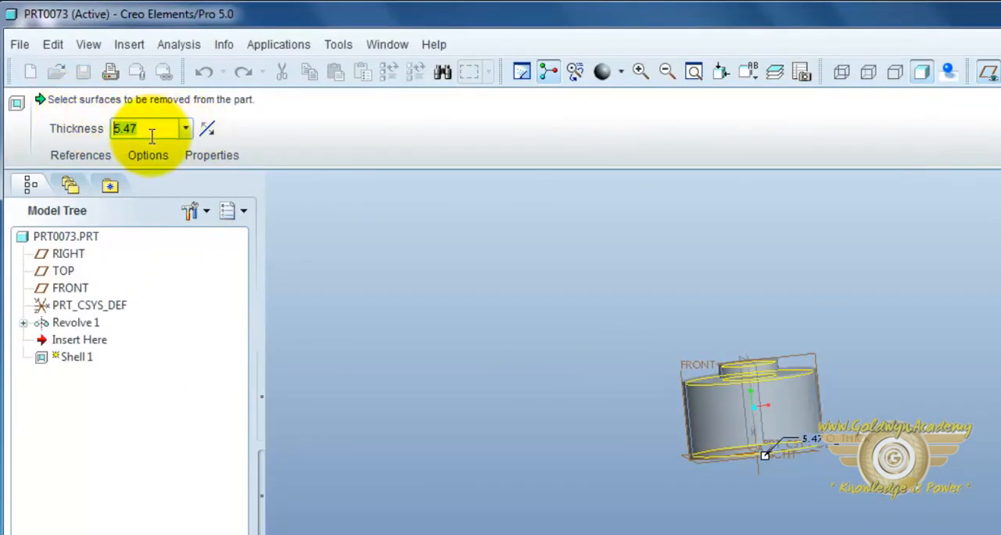
text(8)
key(Return)
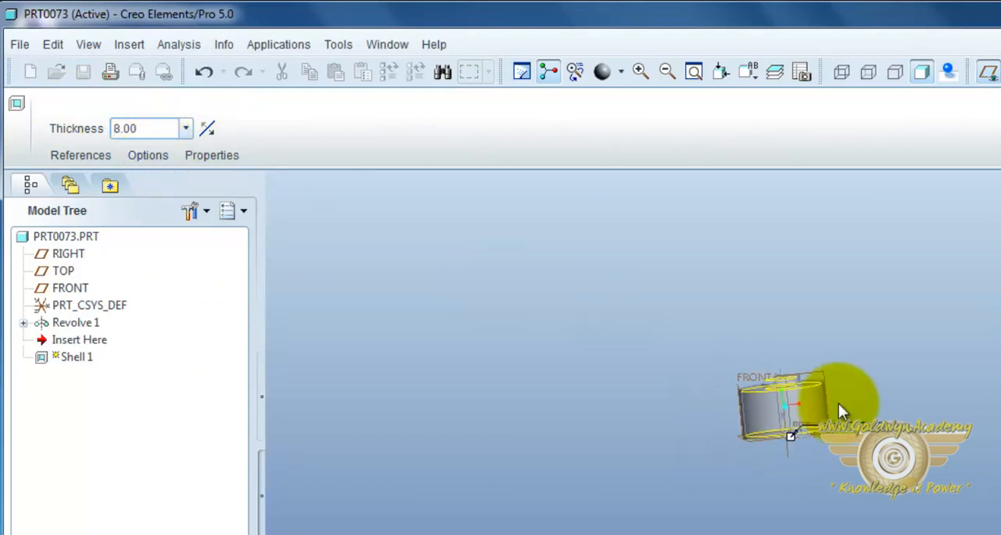
Step: Choose the top face of the small raised boss as the surface to remove and complete the shell
middle_drag(895, 347, 859, 406)
scroll(787, 367, down, 5)
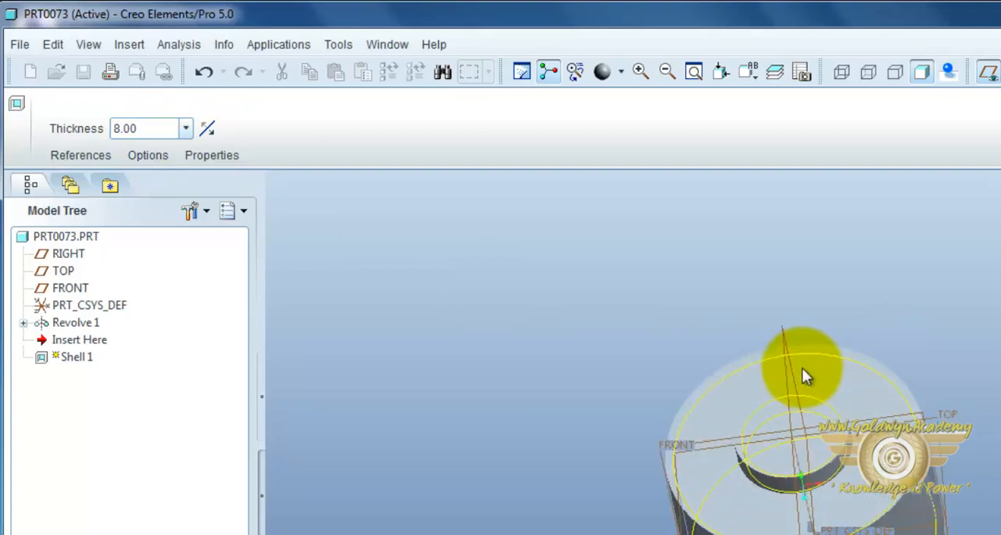
middle_drag(972, 449, 968, 414)
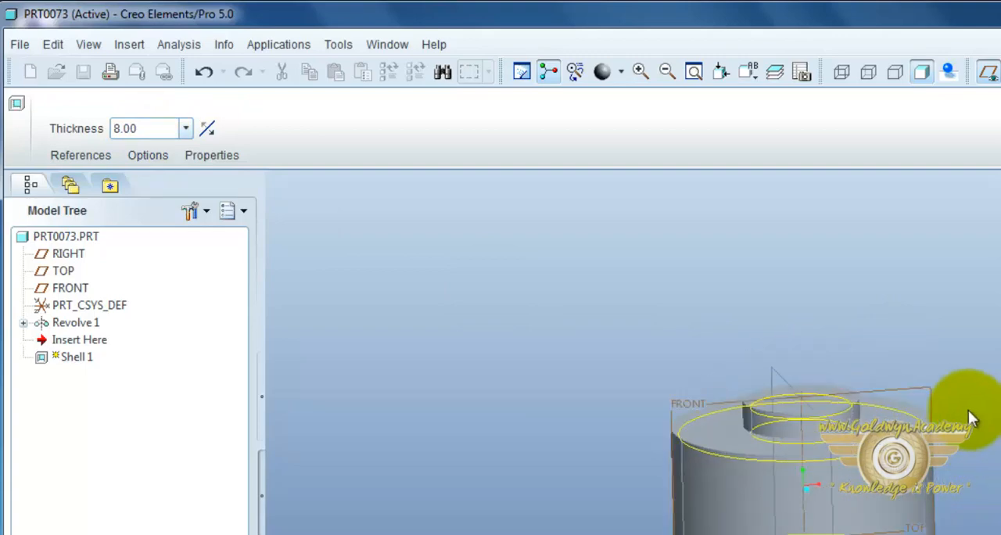
middle_drag(920, 358, 894, 409)
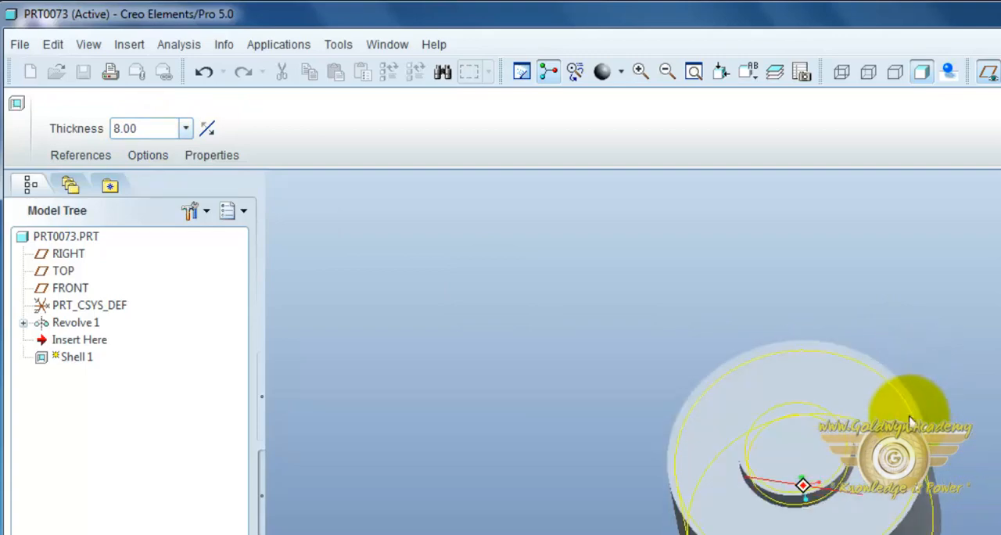
click(616, 357)
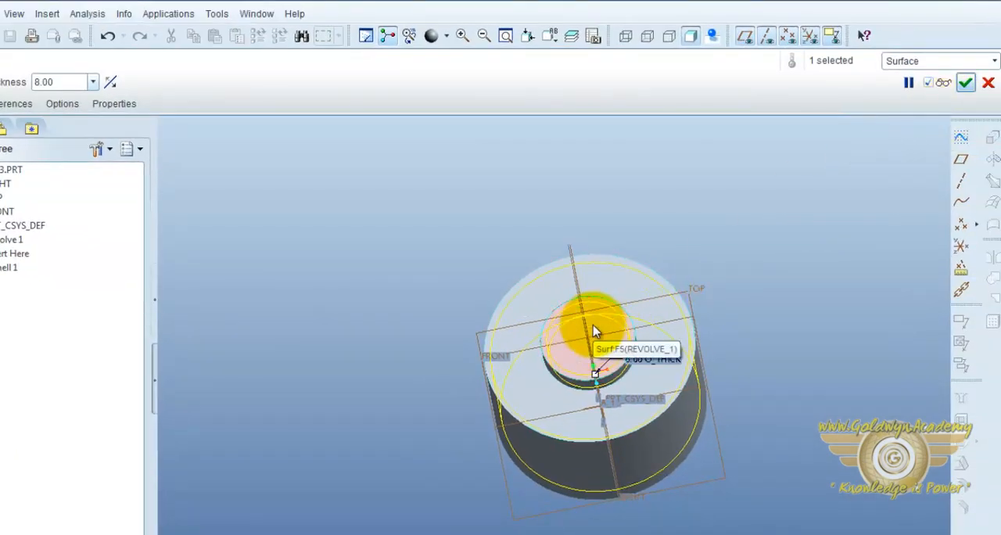
click(966, 83)
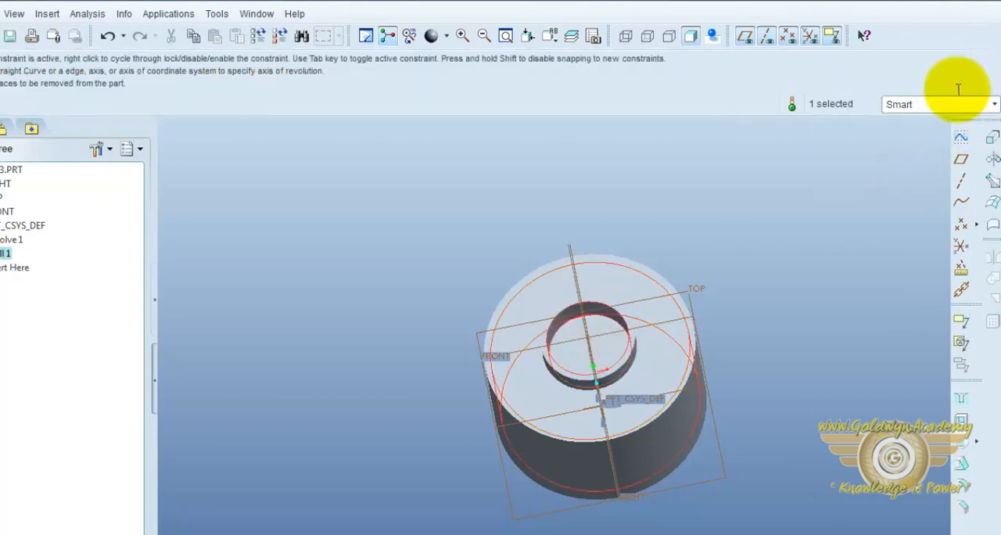
Step: Inspect the shelled part's opening and hollow interior from several angles
middle_drag(694, 348, 659, 329)
scroll(671, 373, up, 5)
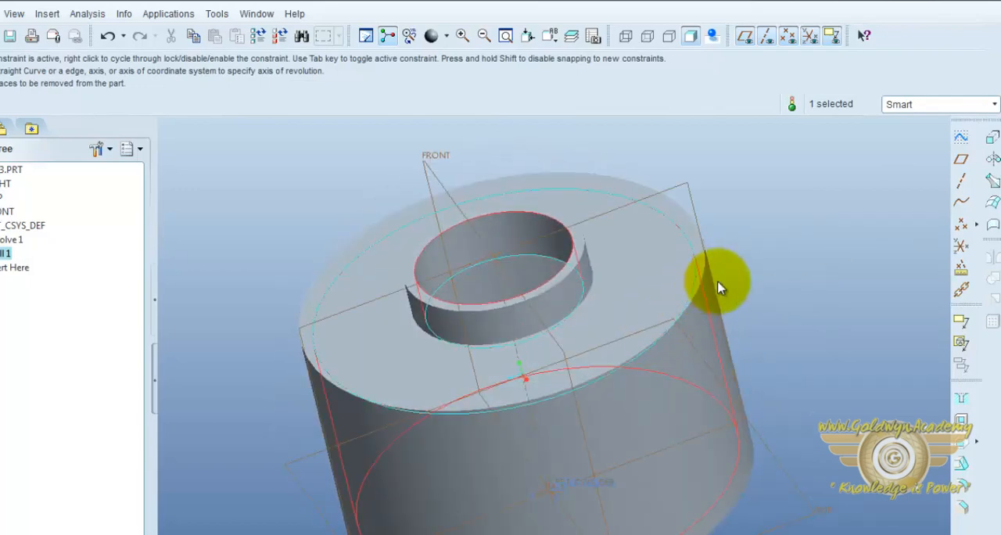
middle_drag(778, 259, 753, 293)
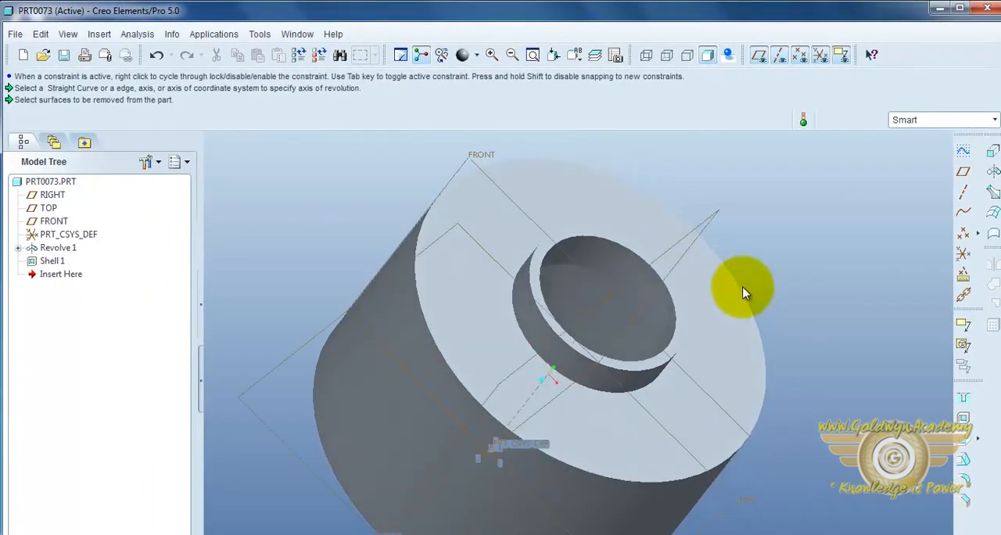